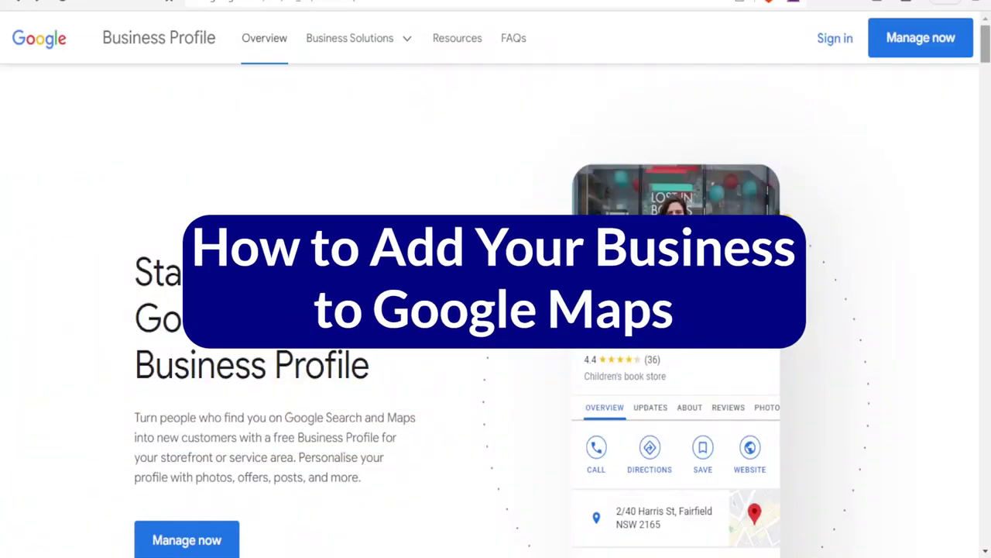
Choose Manage now on the Business Profile overview, which opens a new browser tab.
left_click(889, 55)
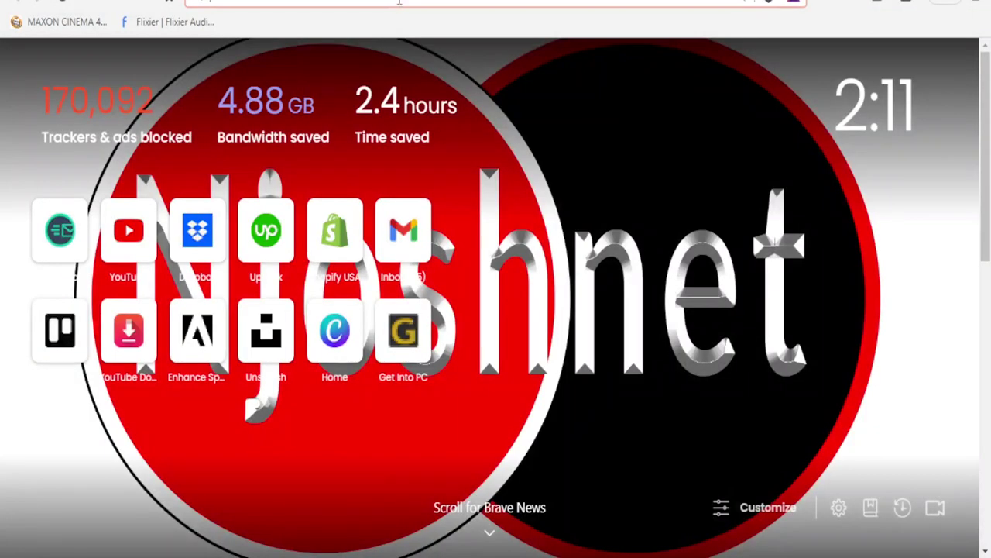
Search Google for 'hotels in Mombasa' from the address bar and scroll through the hotel results.
left_click(399, 2)
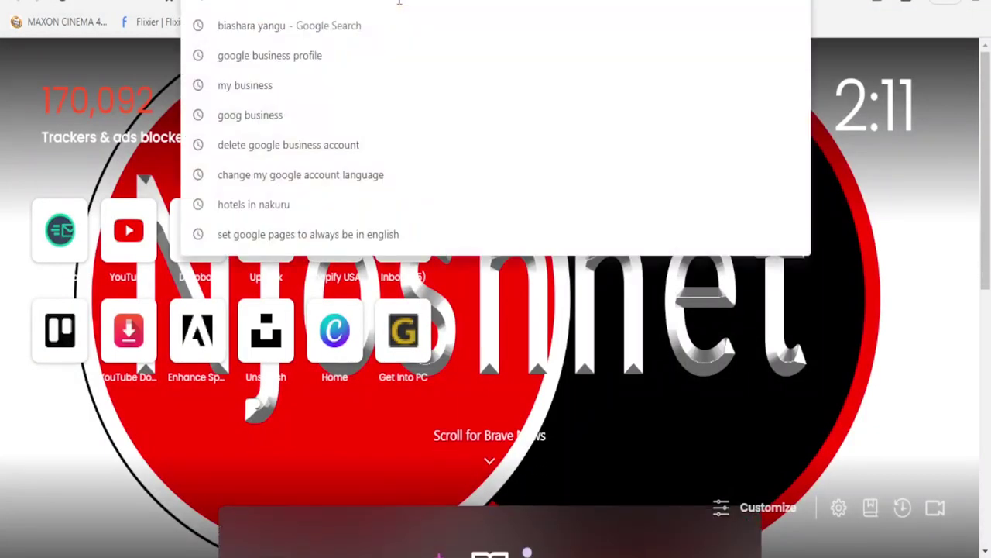
type("hote")
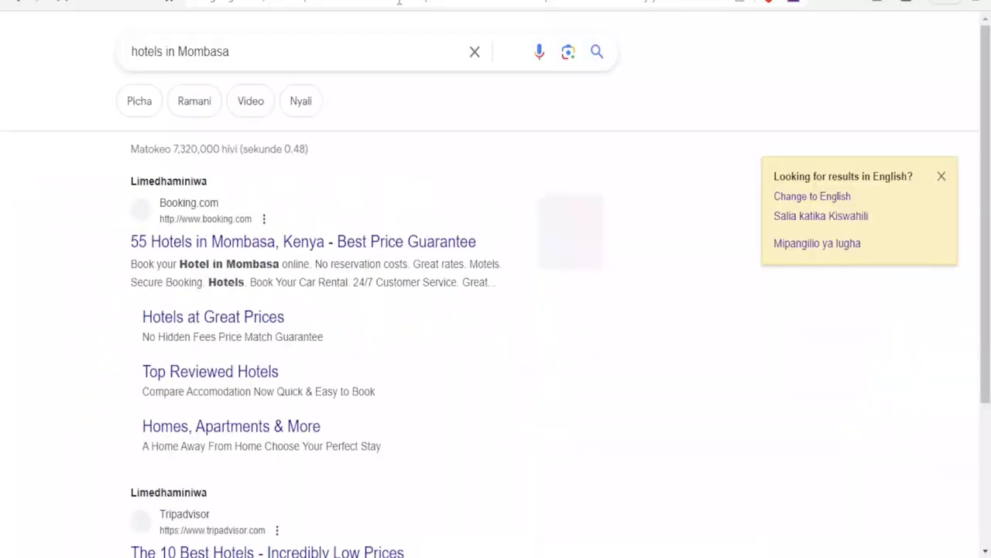
scroll(985, 155, "down", 5)
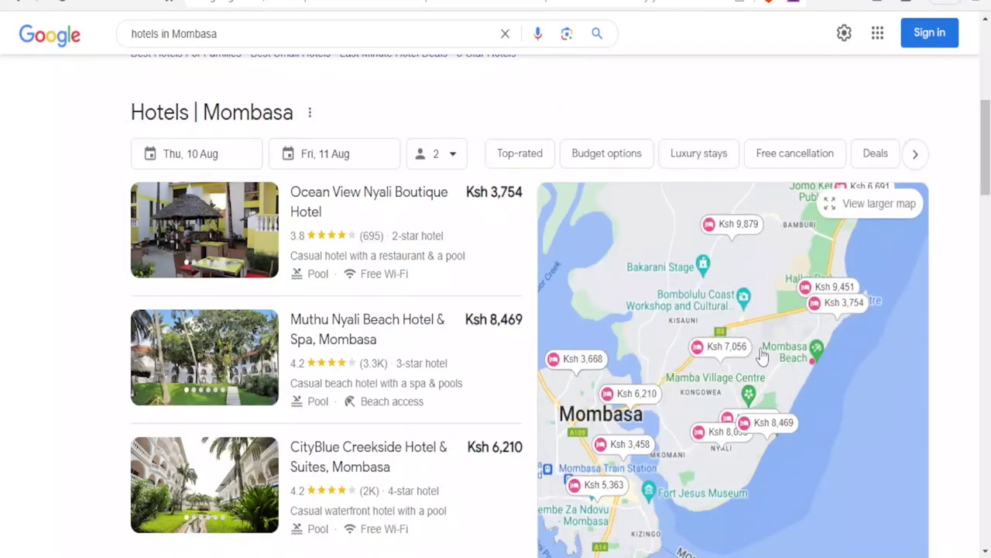
left_click_drag(986, 130, 987, 147)
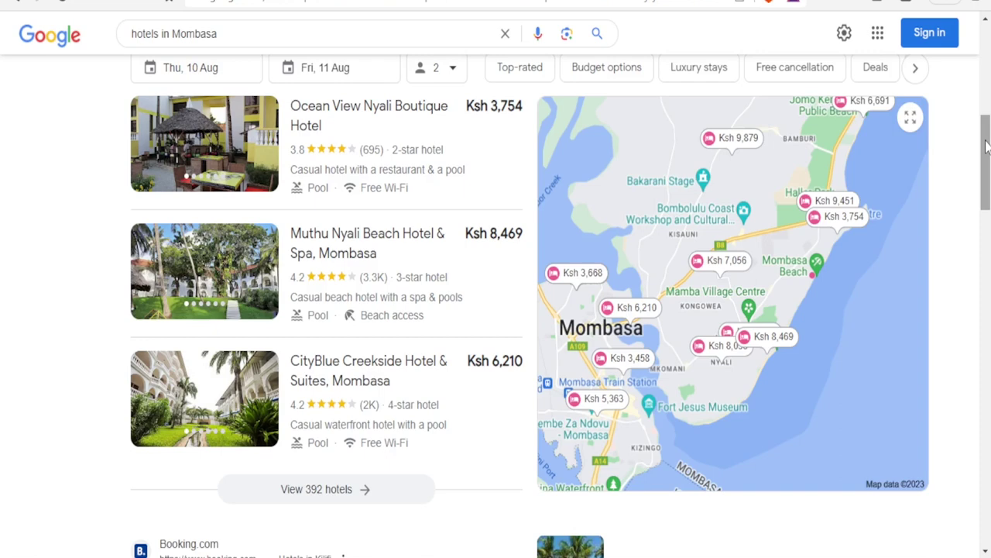
left_click_drag(986, 145, 986, 129)
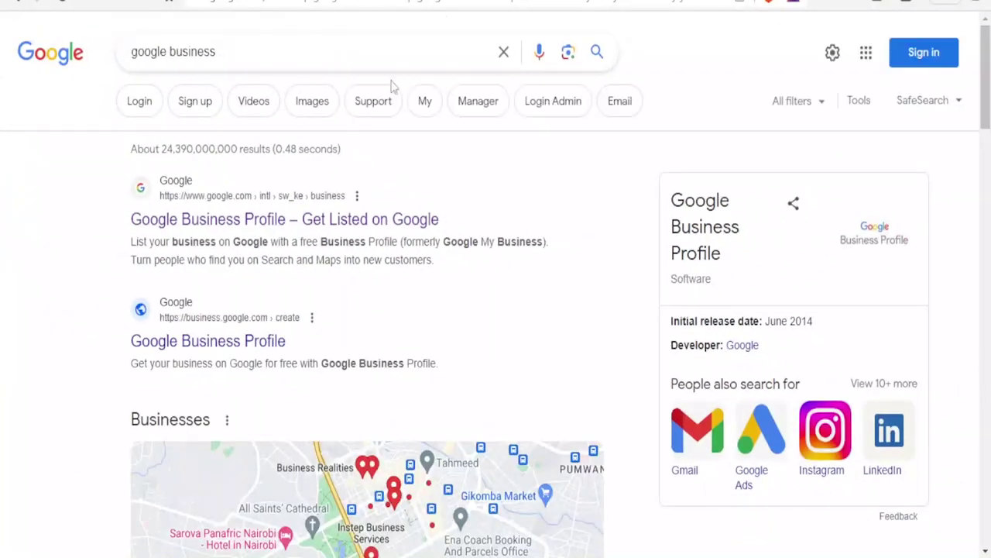
Open the 'Google Business Profile – Get Listed on Google' search result.
left_click(307, 230)
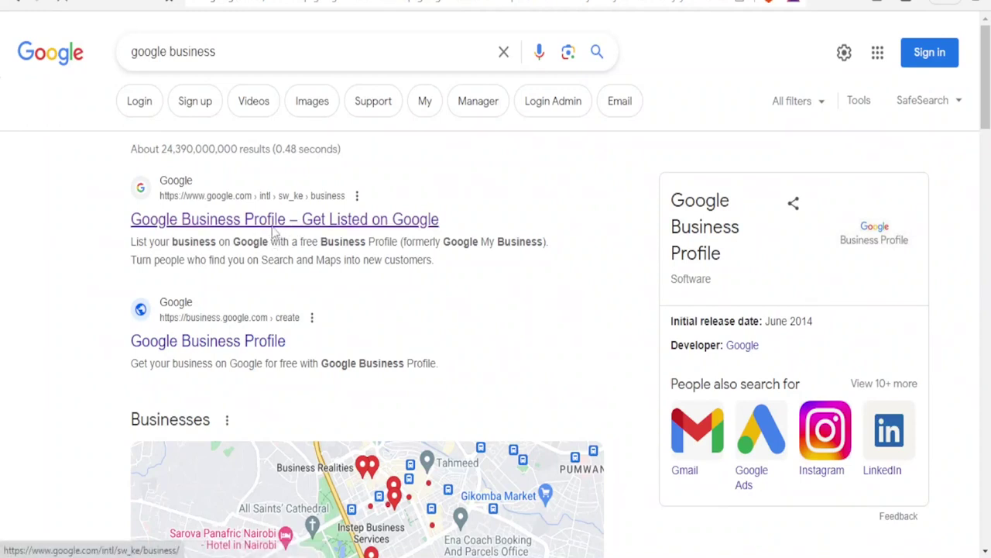
left_click(272, 227)
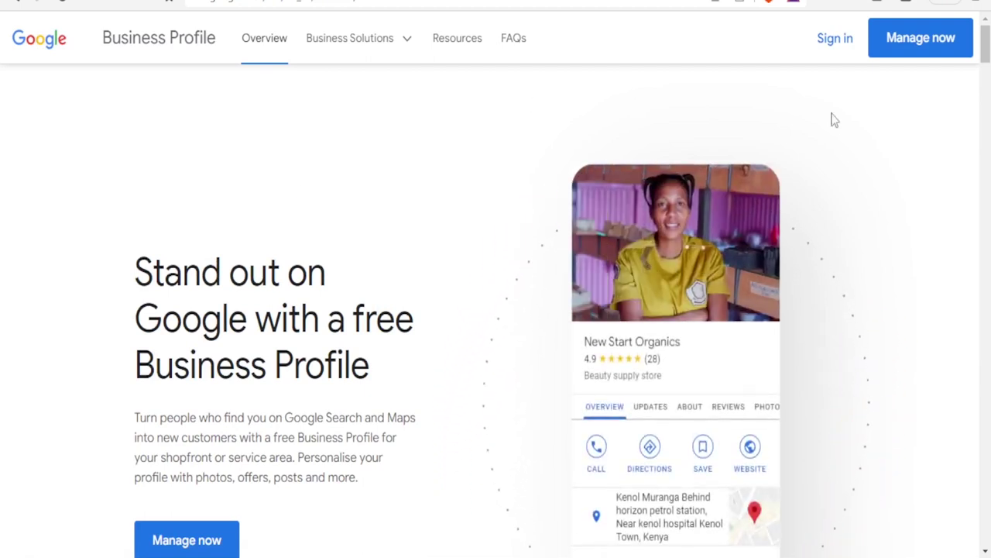
Sign in with the saved Google account and its password, then edit the Nakuru Fashion Deals business type.
left_click(907, 52)
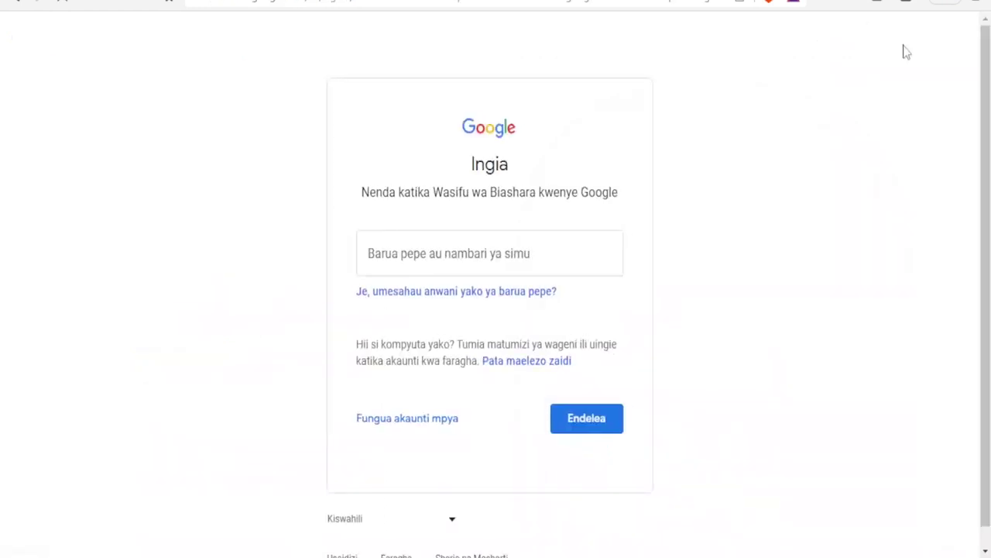
left_click(514, 260)
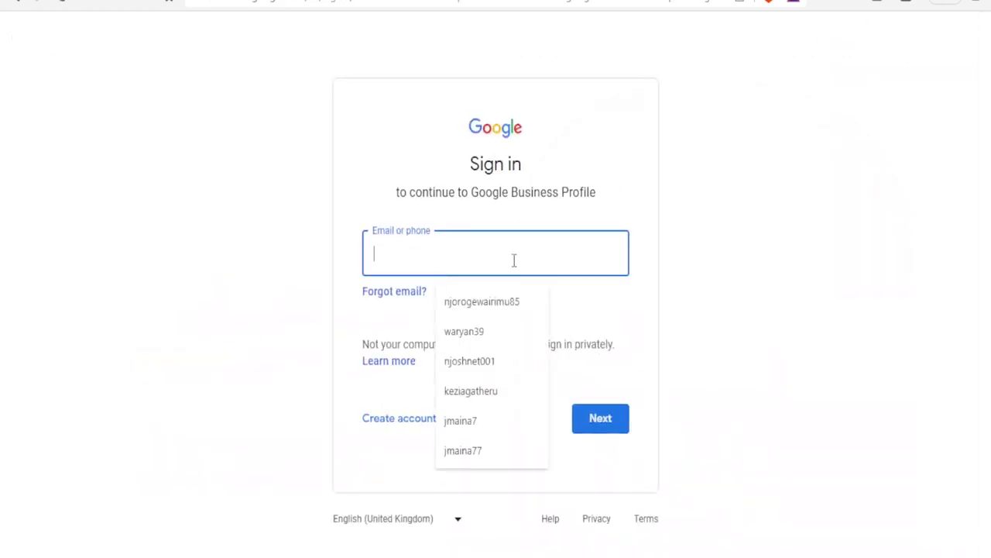
left_click(470, 361)
left_click(589, 423)
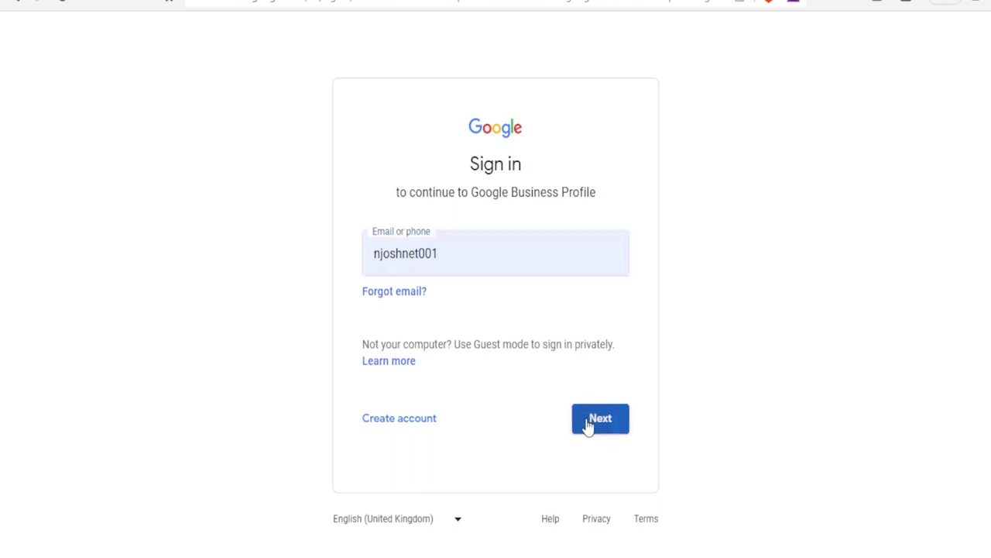
key("ctrl+v")
left_click(586, 404)
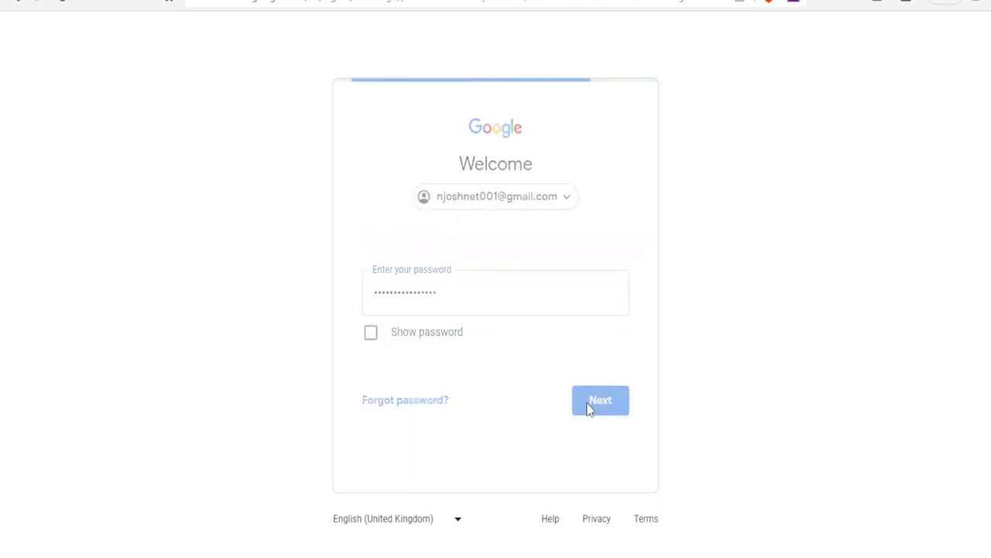
left_click(610, 349)
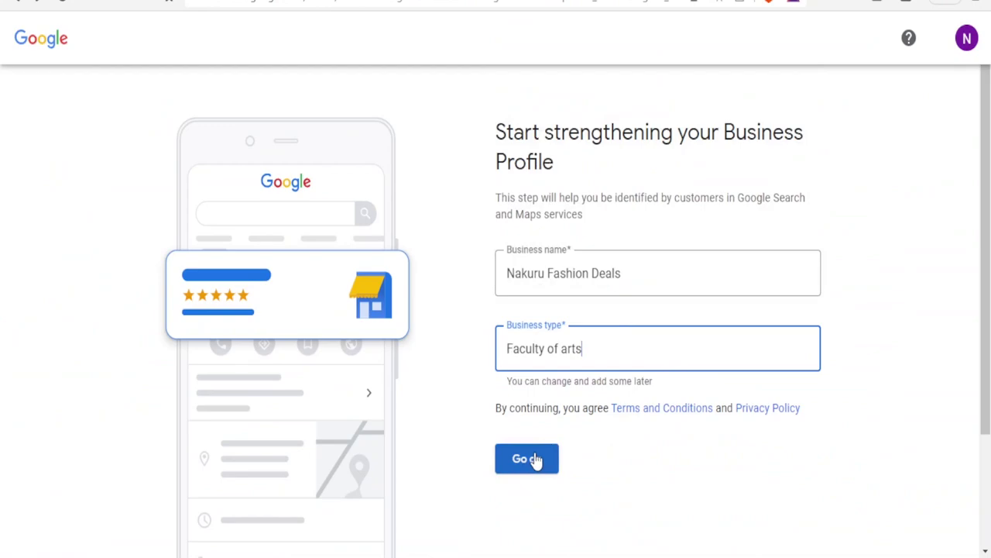
Submit the name and type, answering Yes to having a place customers can visit.
left_click(526, 459)
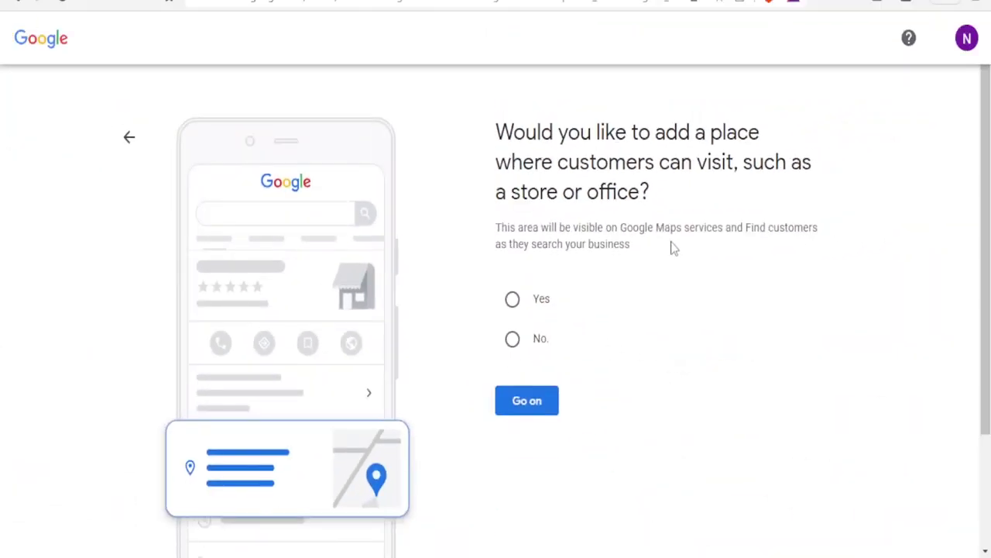
left_click(514, 302)
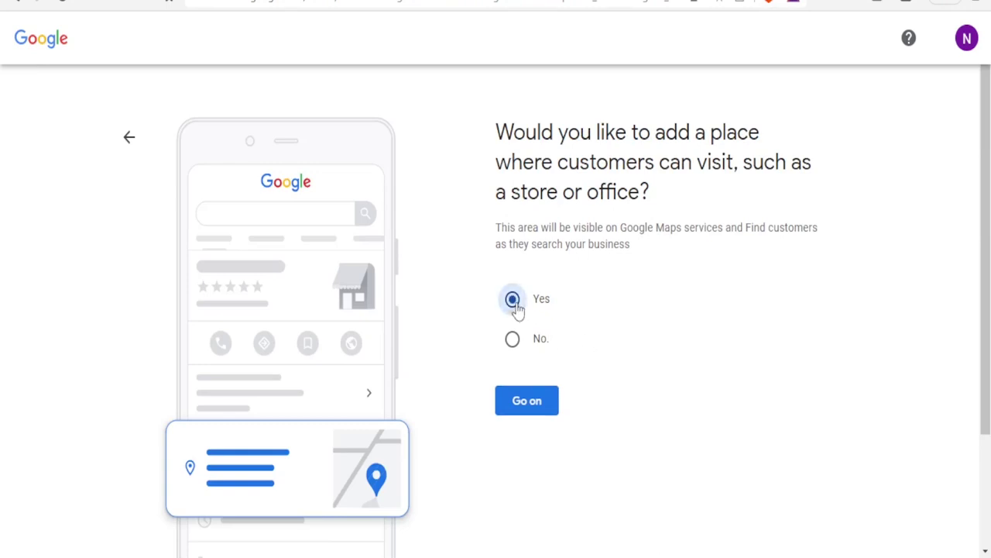
left_click(529, 401)
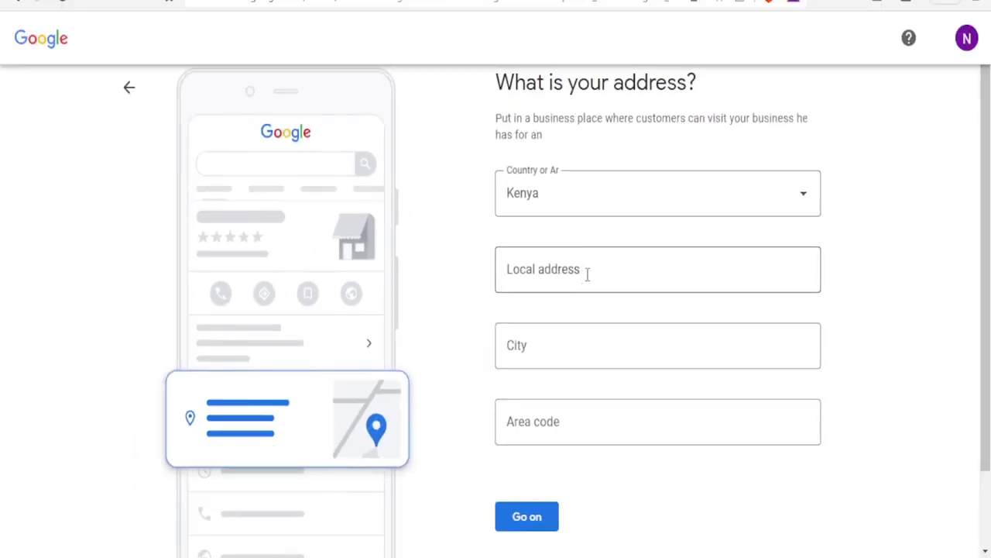
Enter area code 20 and submit the Kenya address.
left_click(568, 425)
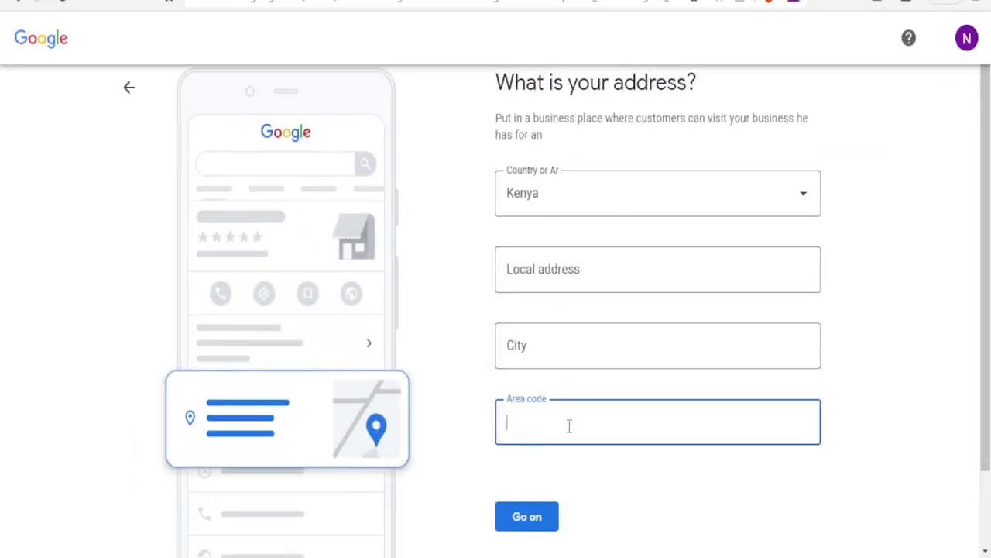
type("20")
key("Return")
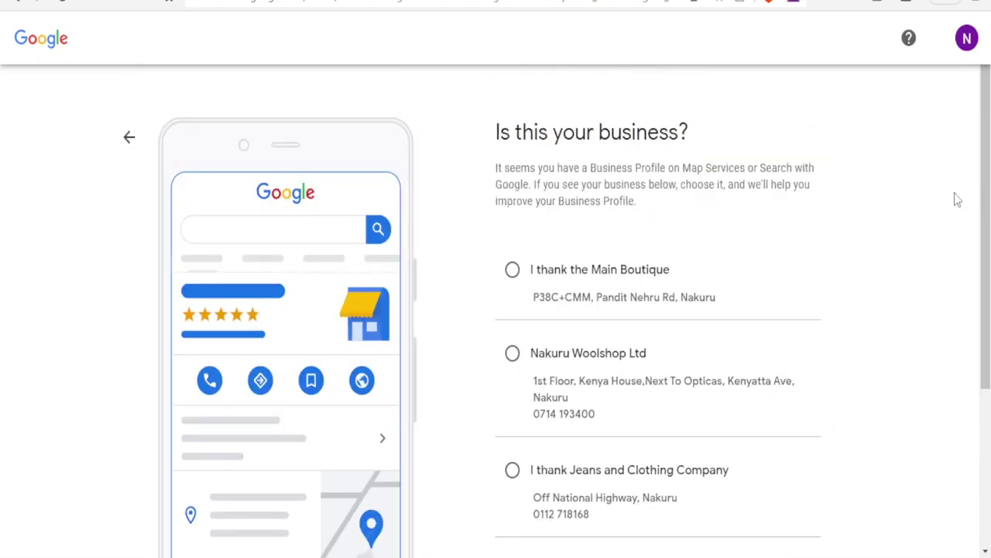
Confirm none of the suggested Nakuru listings is the shop and continue.
left_click_drag(984, 218, 985, 252)
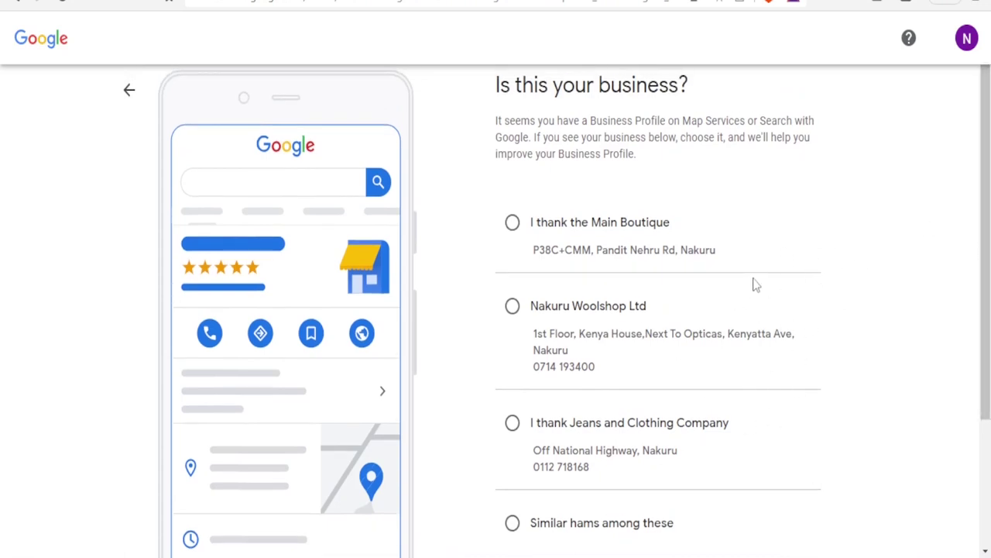
left_click_drag(985, 275, 965, 347)
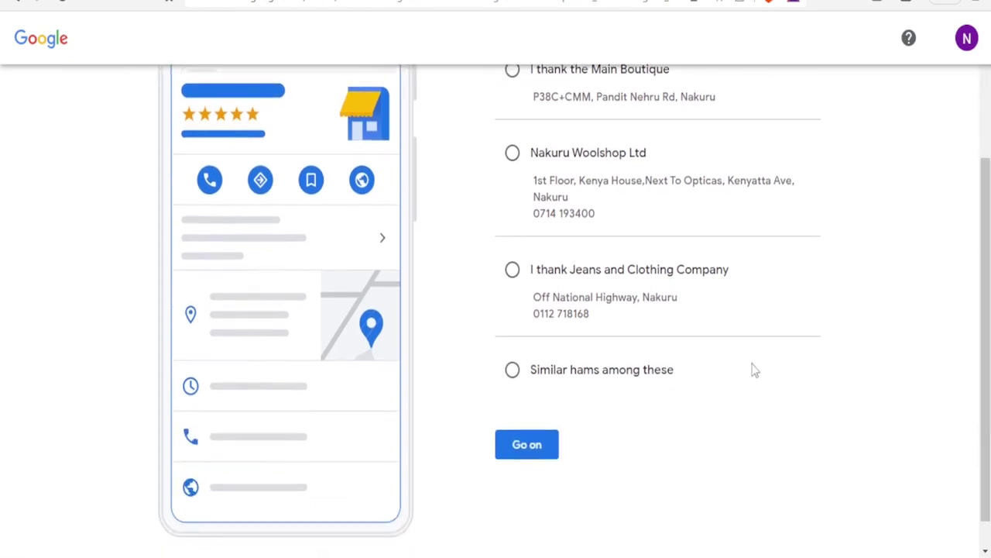
left_click(520, 378)
left_click(524, 453)
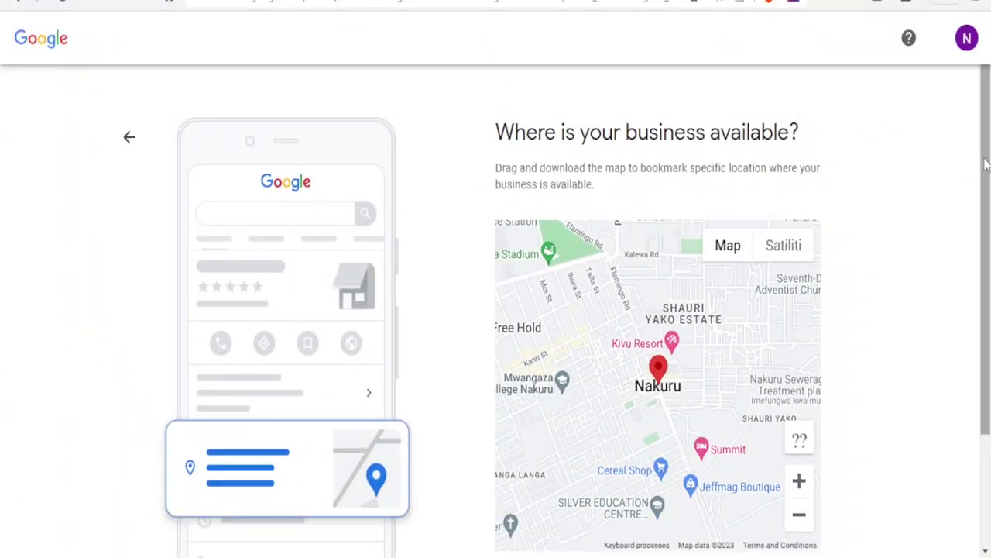
Zoom into Nakuru, move the shop's pin beside AIPCA Church, and confirm the location.
left_click_drag(986, 163, 981, 224)
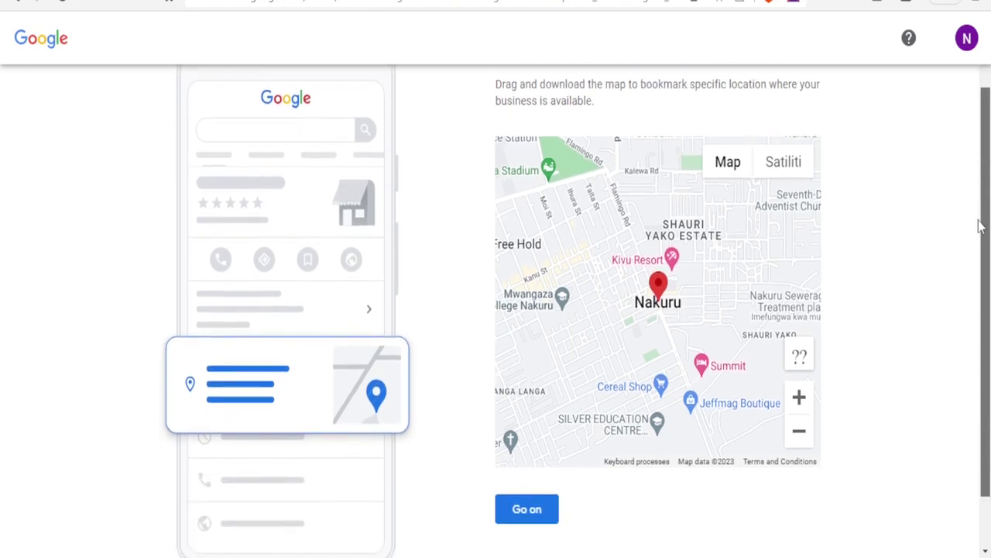
left_click(799, 400)
left_click(799, 399)
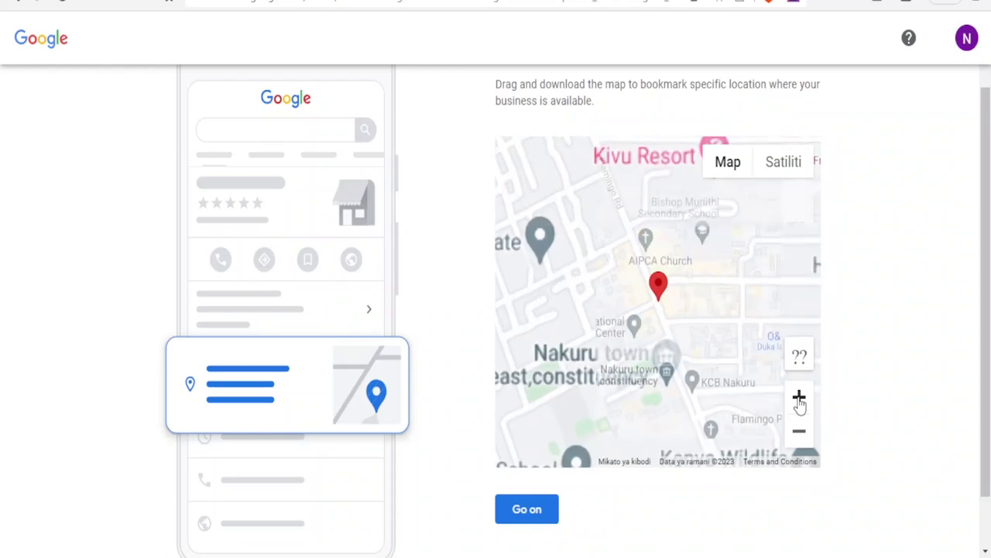
left_click_drag(616, 218, 649, 268)
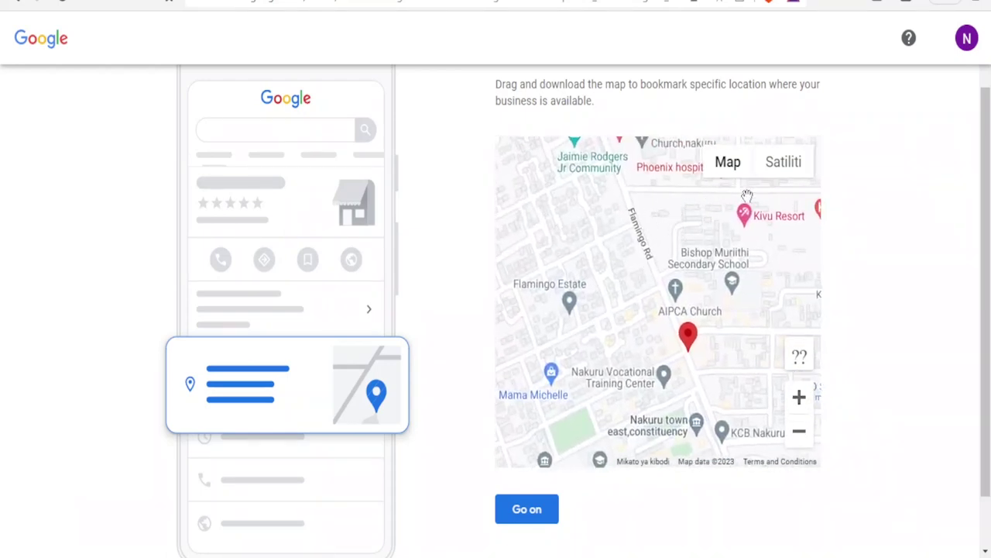
mouse_move(673, 291)
left_mouse_down()
mouse_move(677, 304)
mouse_move(697, 279)
mouse_move(629, 271)
mouse_move(611, 230)
left_mouse_up()
mouse_move(655, 262)
left_mouse_down()
mouse_move(618, 245)
mouse_move(623, 232)
mouse_move(612, 242)
mouse_move(650, 244)
mouse_move(656, 285)
mouse_move(614, 256)
mouse_move(661, 270)
mouse_move(601, 292)
mouse_move(650, 298)
mouse_move(593, 310)
mouse_move(624, 287)
mouse_move(604, 312)
mouse_move(622, 324)
mouse_move(693, 313)
mouse_move(715, 290)
mouse_move(627, 312)
mouse_move(637, 293)
mouse_move(585, 261)
mouse_move(606, 254)
left_mouse_up()
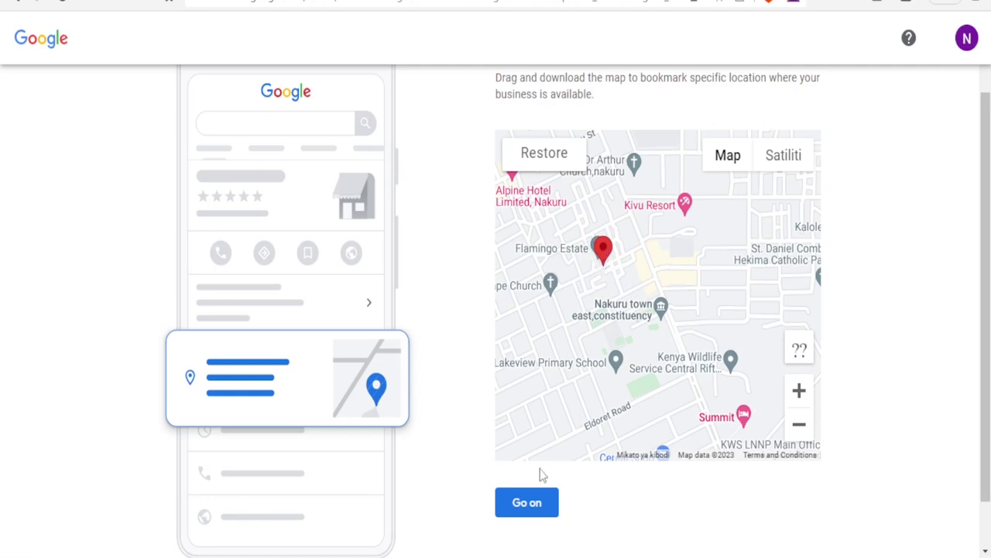
left_click(528, 505)
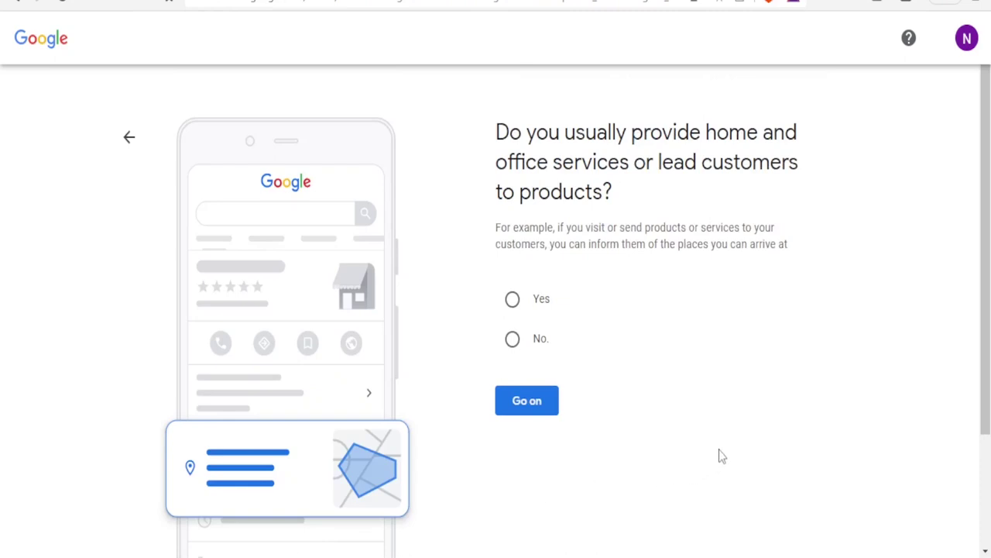
Answer Yes to home and office services and add Nakuru, Kenya as the served area.
left_click(513, 299)
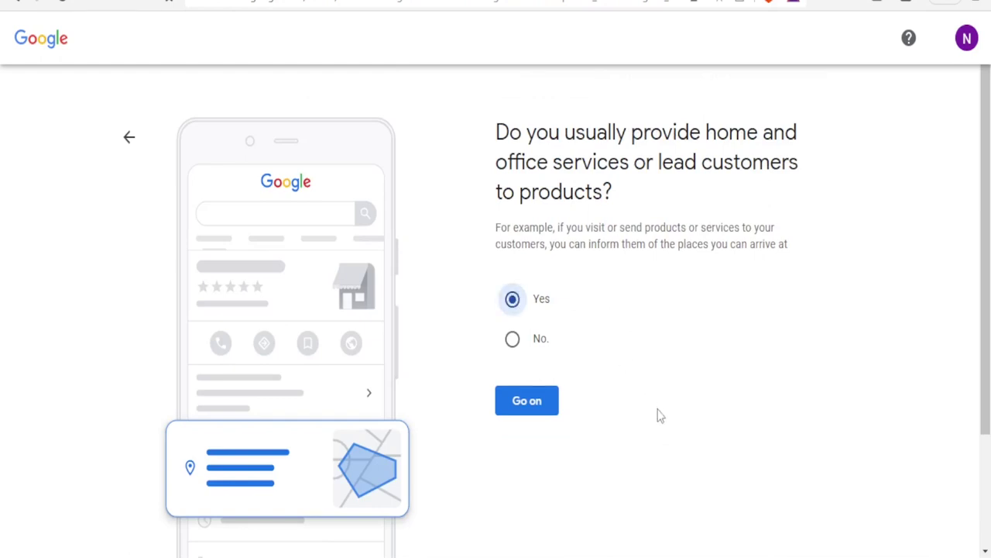
left_click(538, 405)
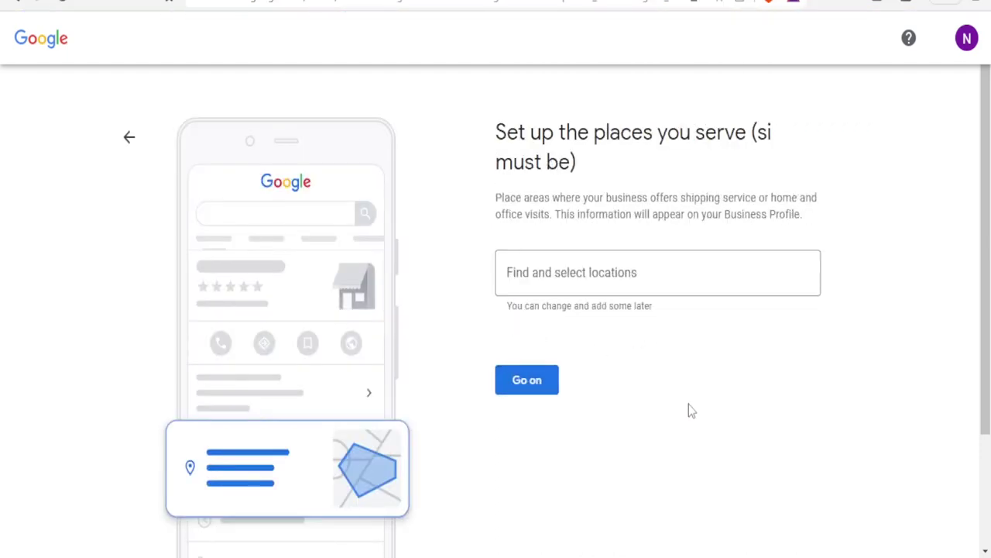
left_click(543, 283)
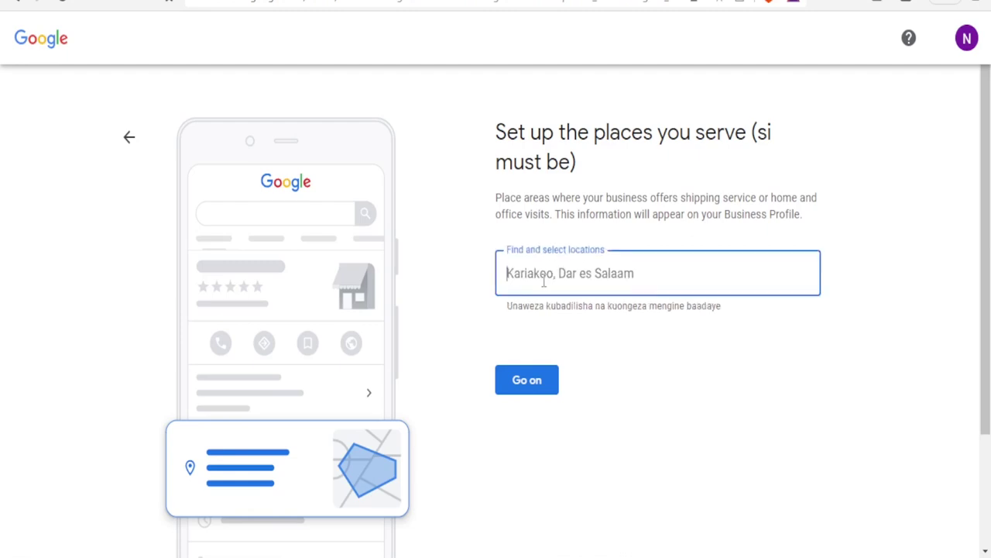
type("Nai")
key("BackSpace")
type("ku")
left_click(543, 322)
left_click(545, 421)
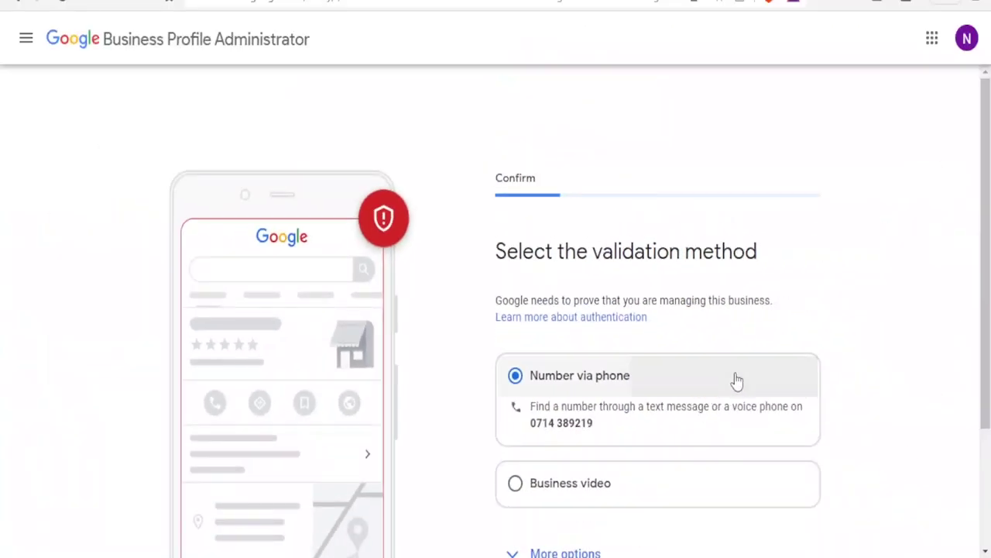
Choose phone verification, request the code by call, and begin entering the 6-digit code.
left_click_drag(982, 276, 981, 393)
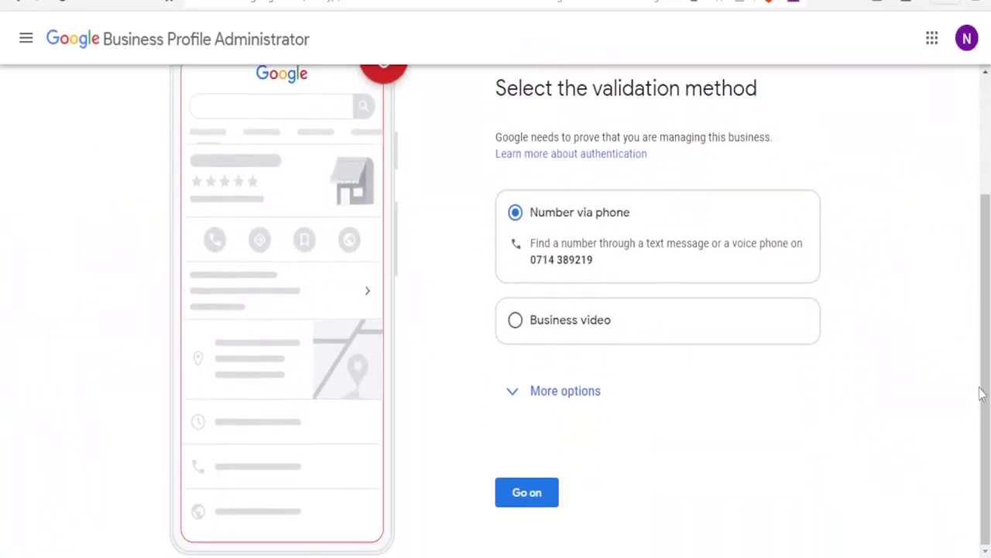
left_click(537, 497)
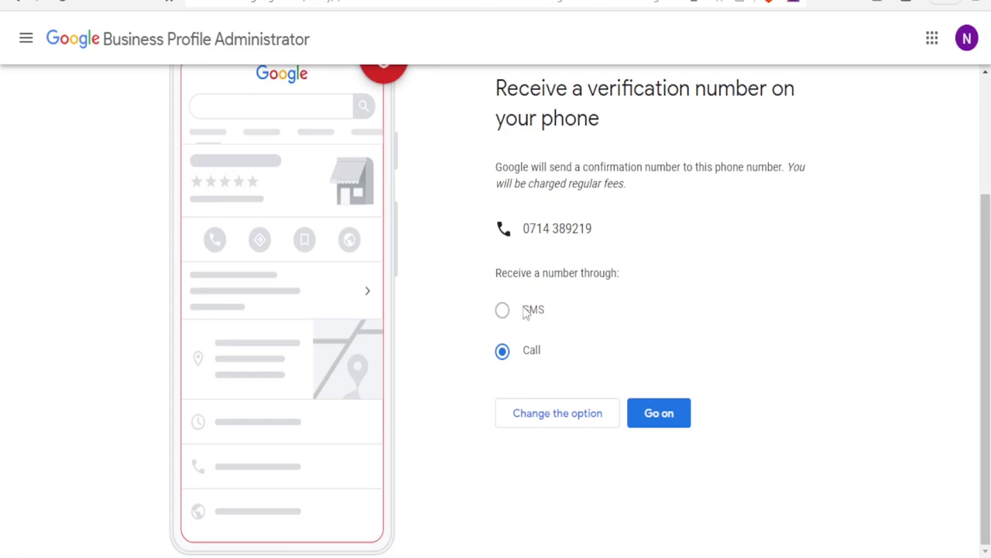
left_click(656, 418)
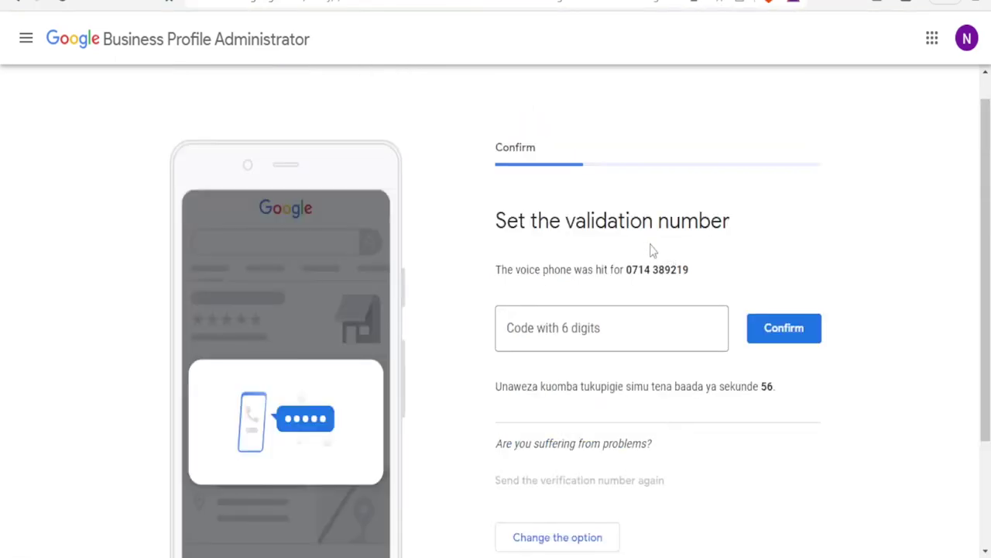
left_click(573, 328)
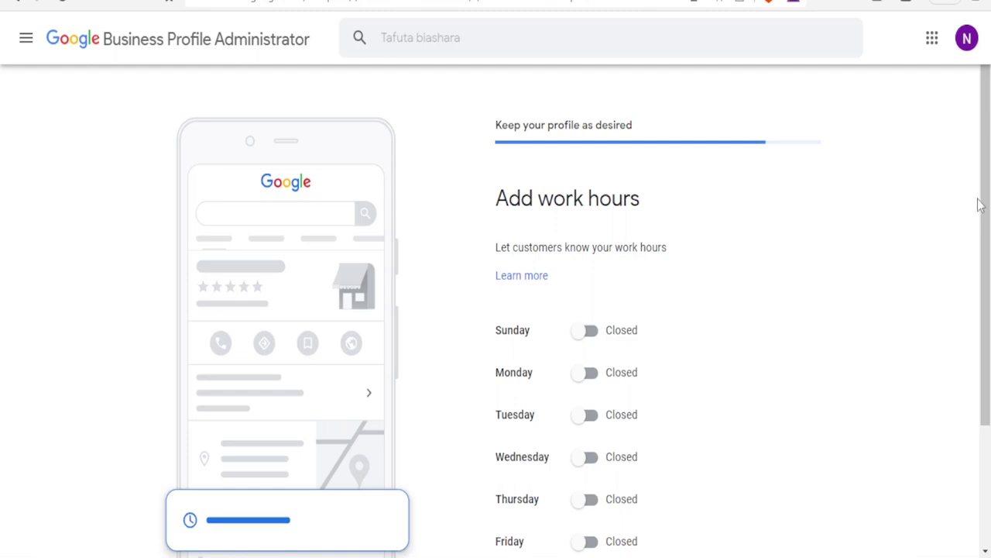
Switch Monday to Opened and look through its opening-time list without choosing.
left_click_drag(984, 210, 983, 274)
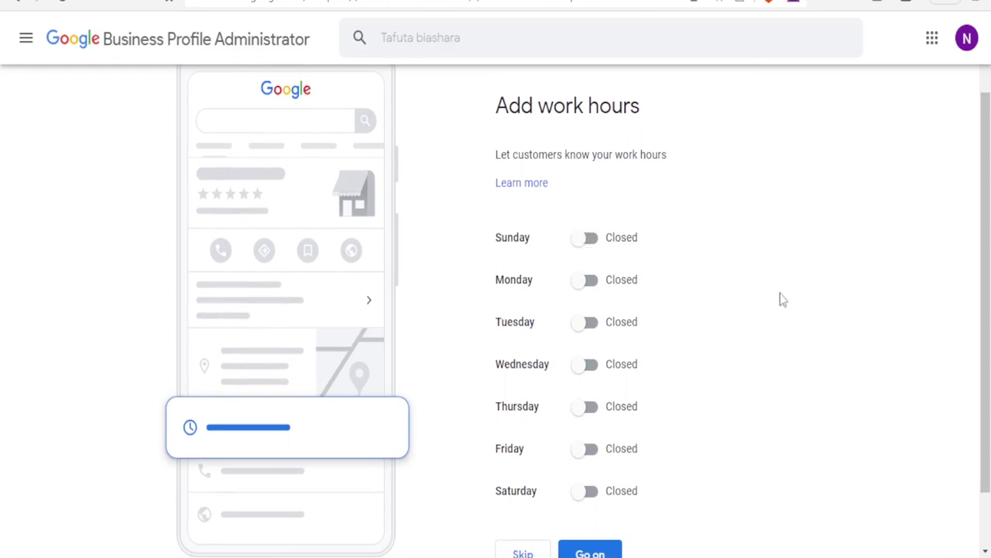
left_click(590, 288)
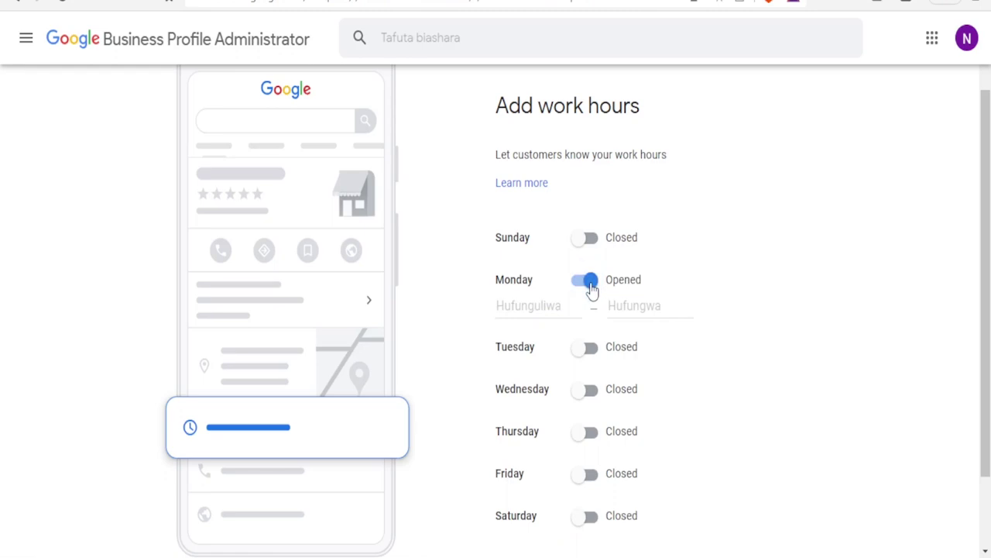
left_click(512, 308)
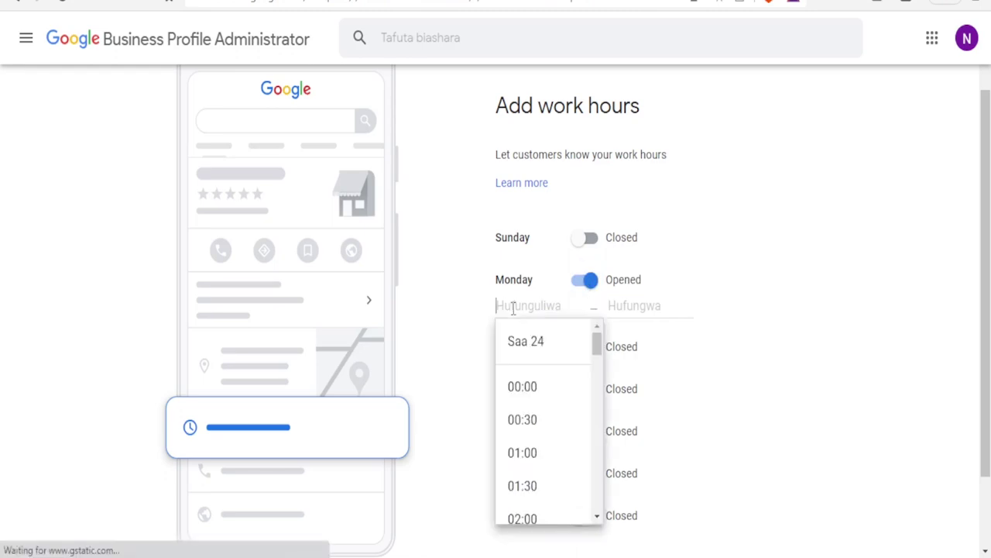
left_click(448, 315)
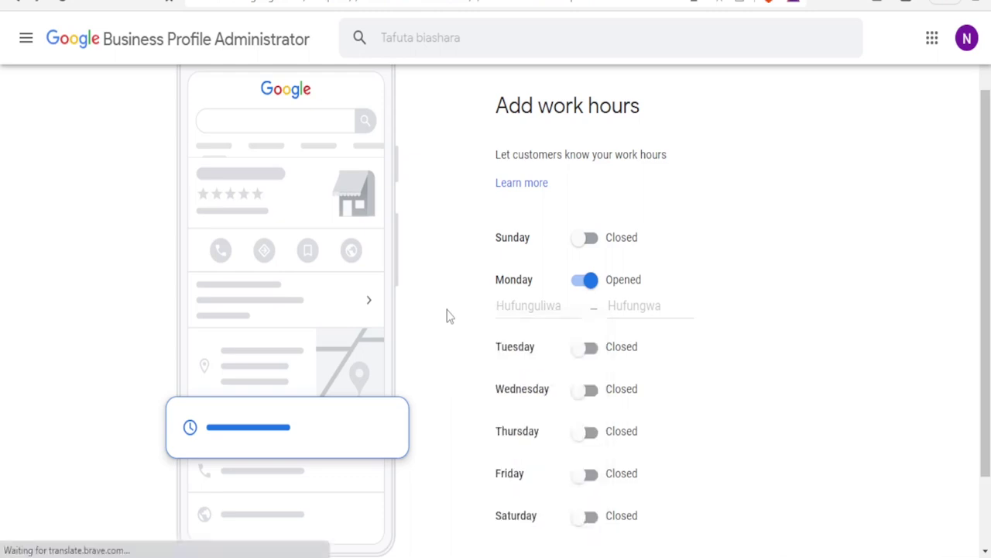
left_click(545, 306)
left_click_drag(597, 348, 596, 387)
scroll(599, 364, "up", 2)
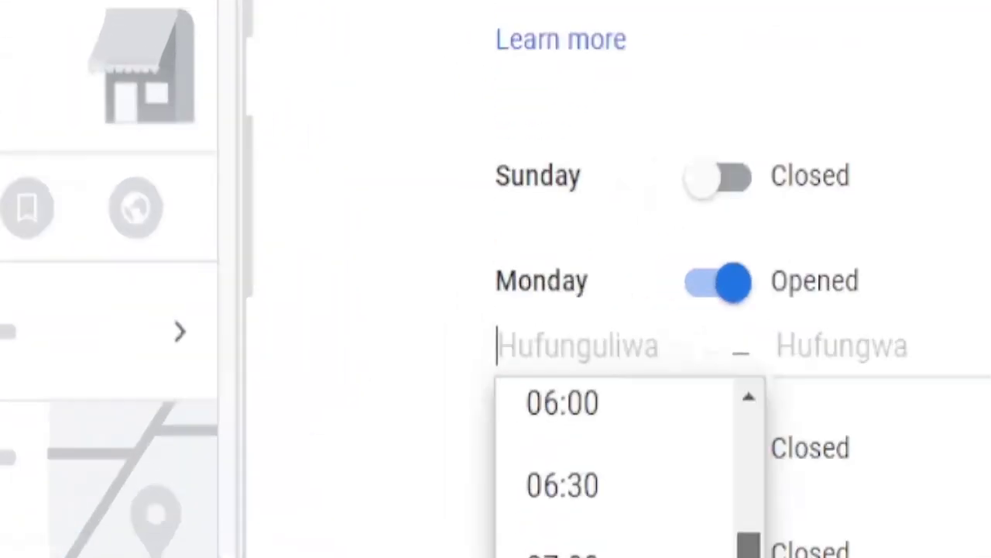
left_click(716, 326)
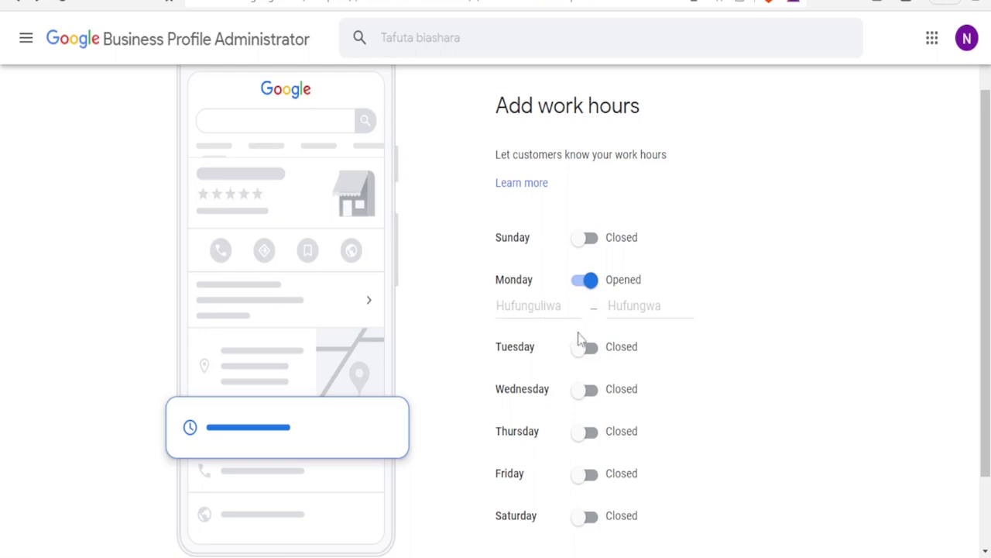
Browse Monday's opening and closing time lists, closing both with no times selected.
left_click(567, 304)
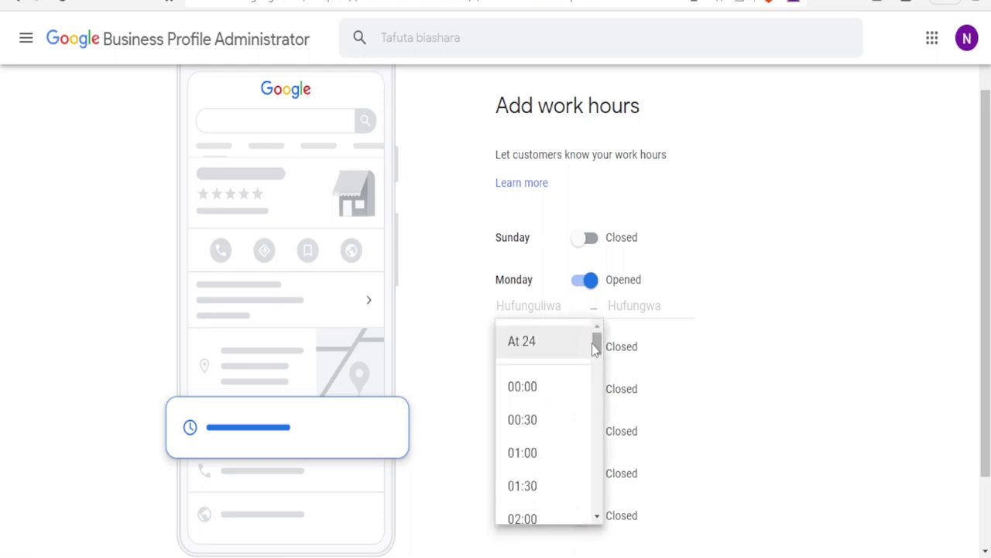
left_click_drag(597, 348, 595, 436)
left_click(634, 306)
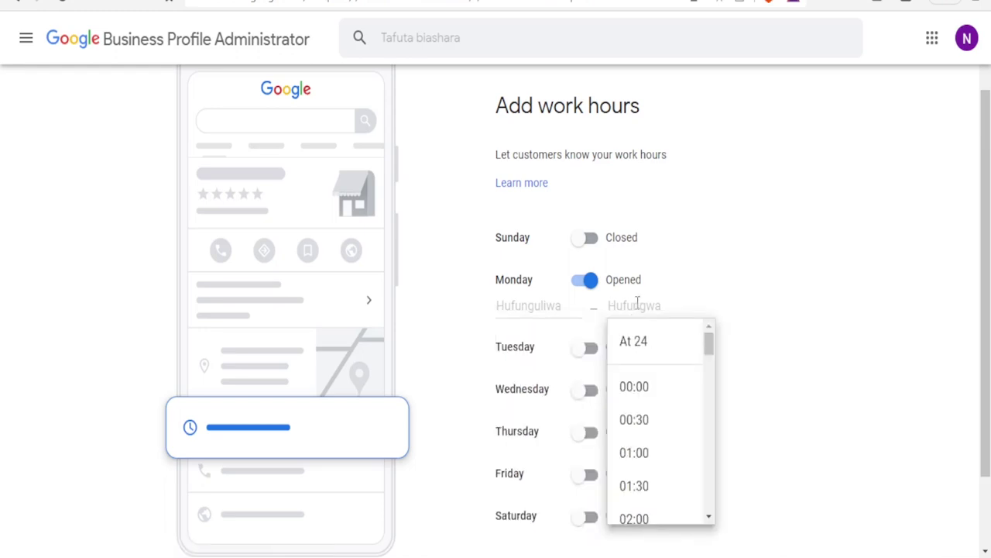
left_click_drag(707, 344, 743, 323)
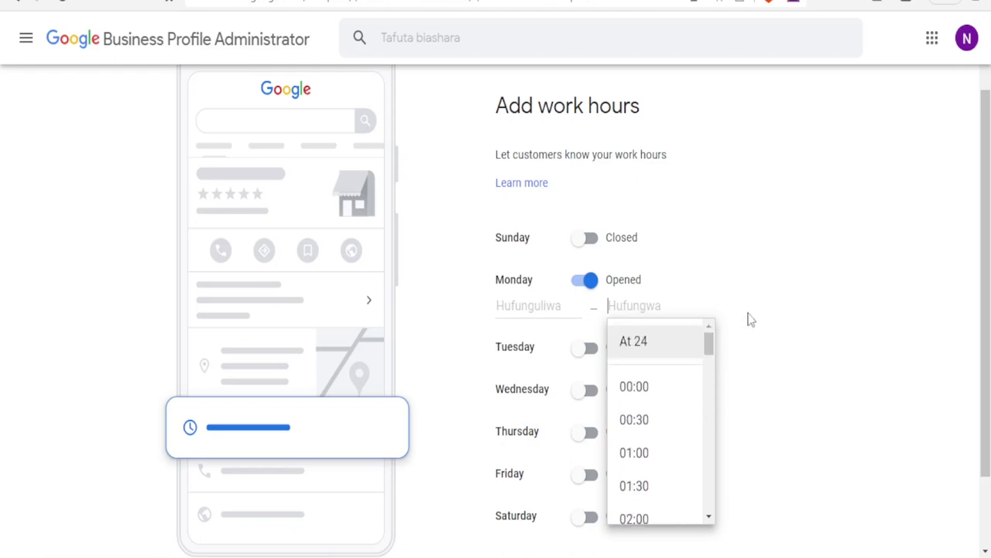
left_click(814, 243)
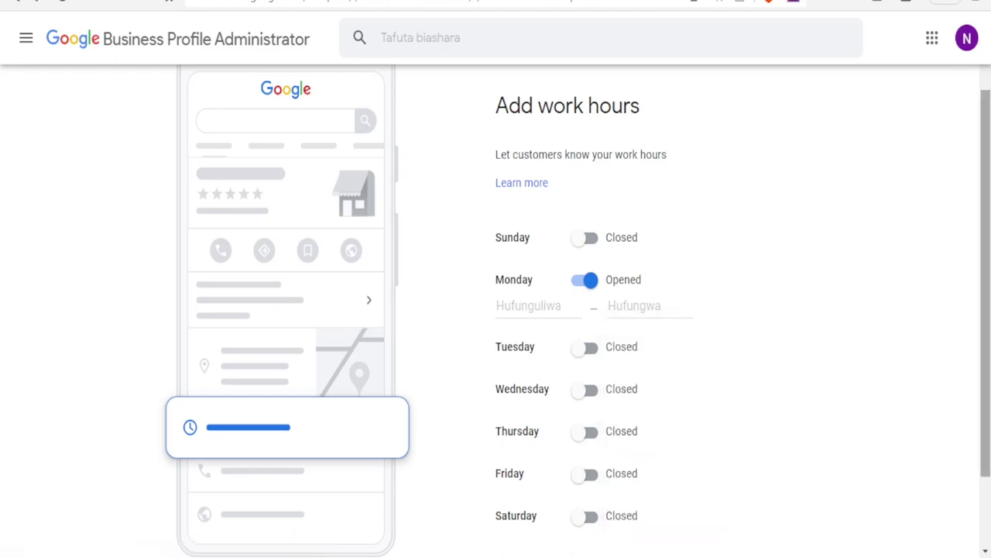
left_click_drag(987, 232, 980, 303)
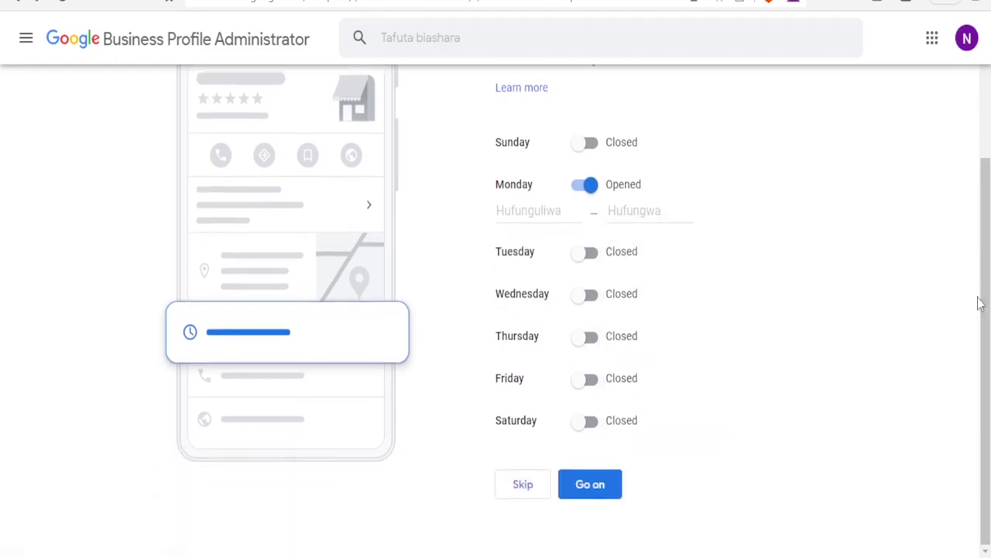
Mark the shop as open on Tuesday, Wednesday, Thursday and Friday.
left_click(591, 254)
left_click(590, 321)
left_click(588, 389)
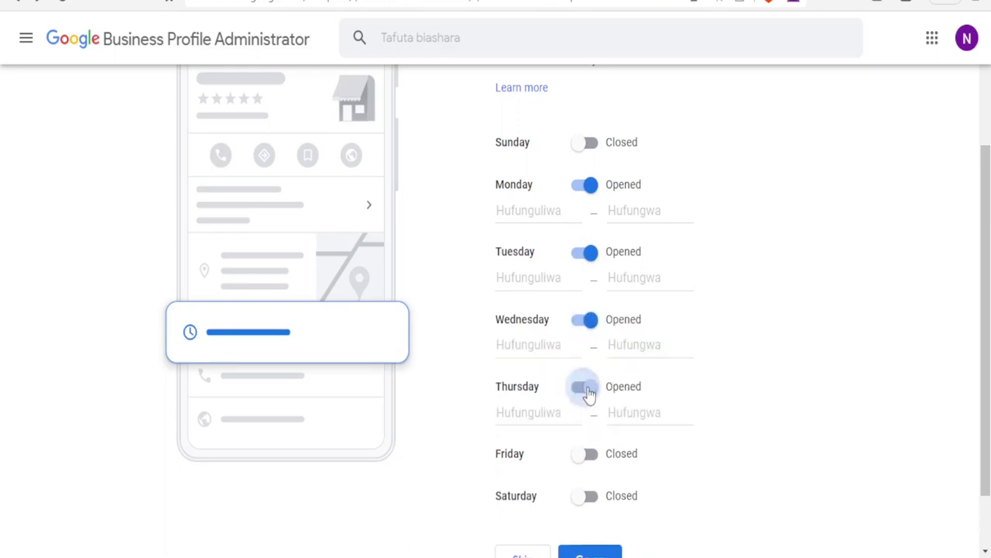
left_click(589, 456)
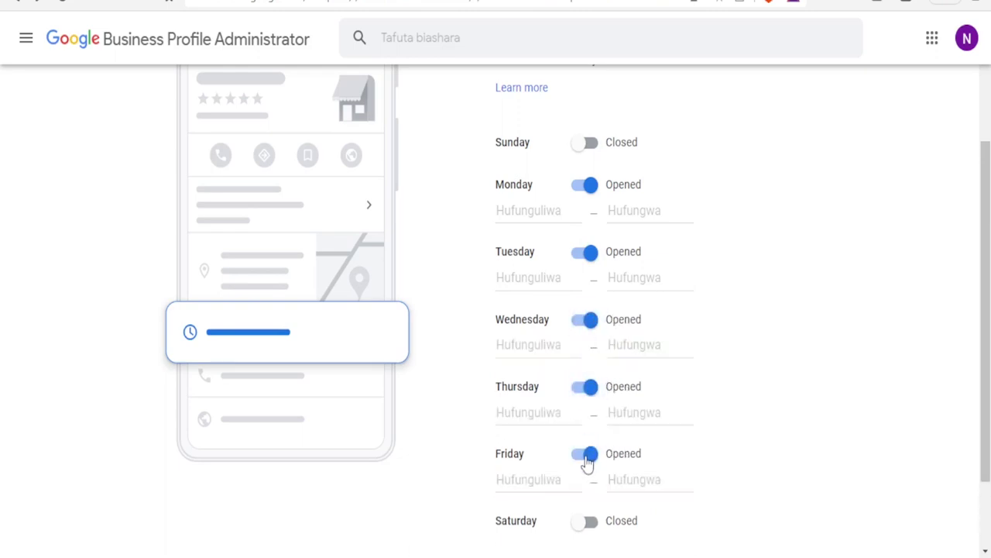
Set Friday, Wednesday and Tuesday opening times to Saa 24 (open all day).
left_click(534, 478)
left_click(529, 516)
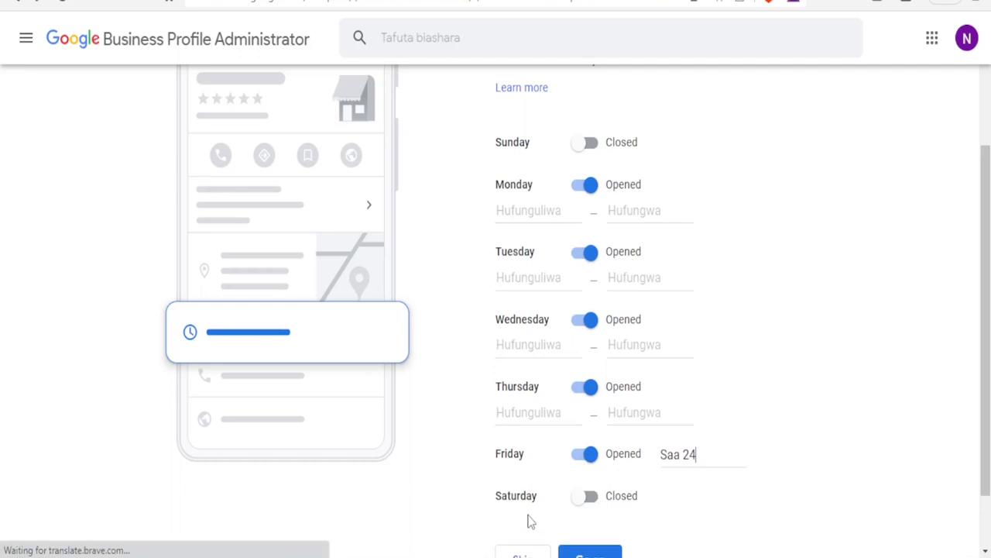
left_click(543, 341)
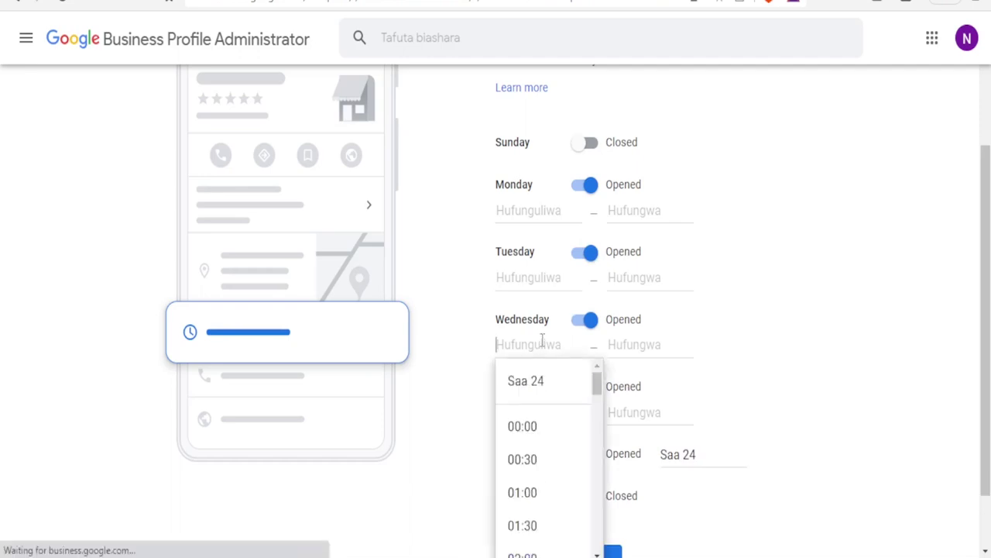
left_click(527, 380)
left_click(537, 277)
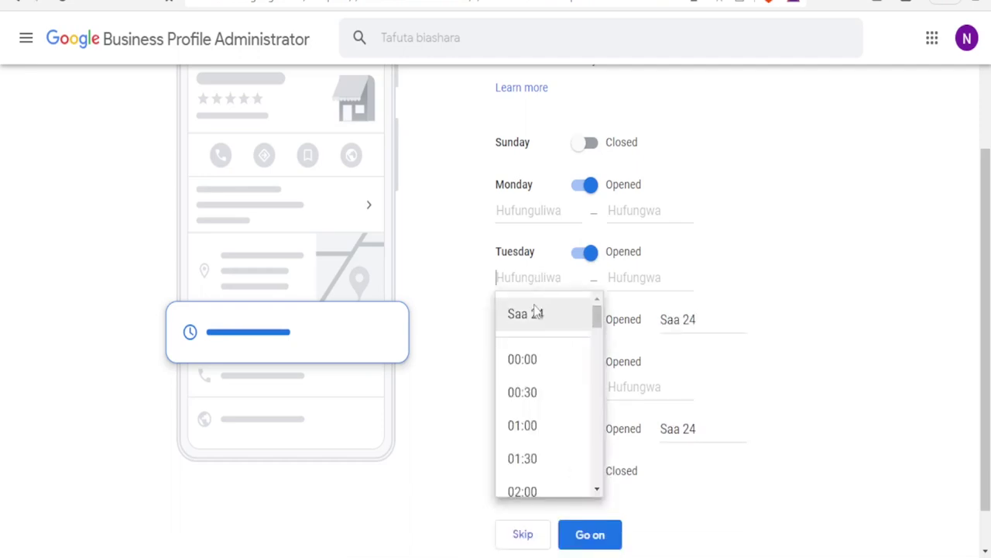
left_click(529, 313)
Set Monday's opening time to Saa 24 and save the work hours.
left_click(530, 211)
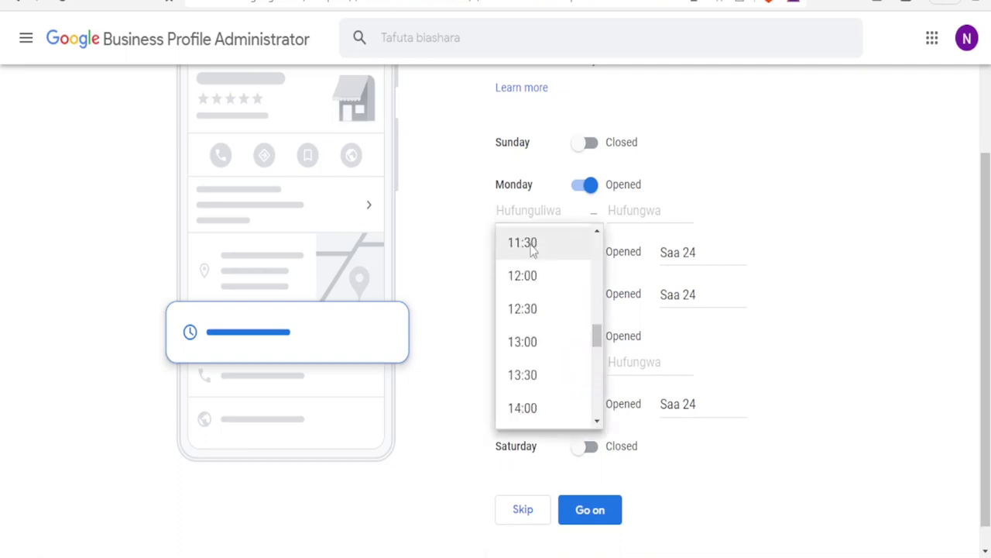
scroll(596, 325, "up", 5)
scroll(596, 247, "up", 10)
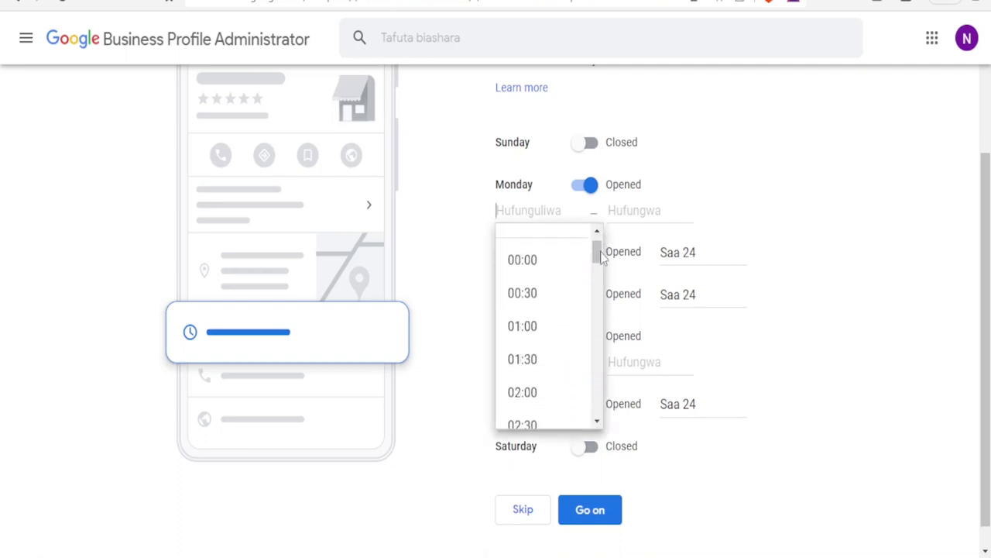
left_click(552, 256)
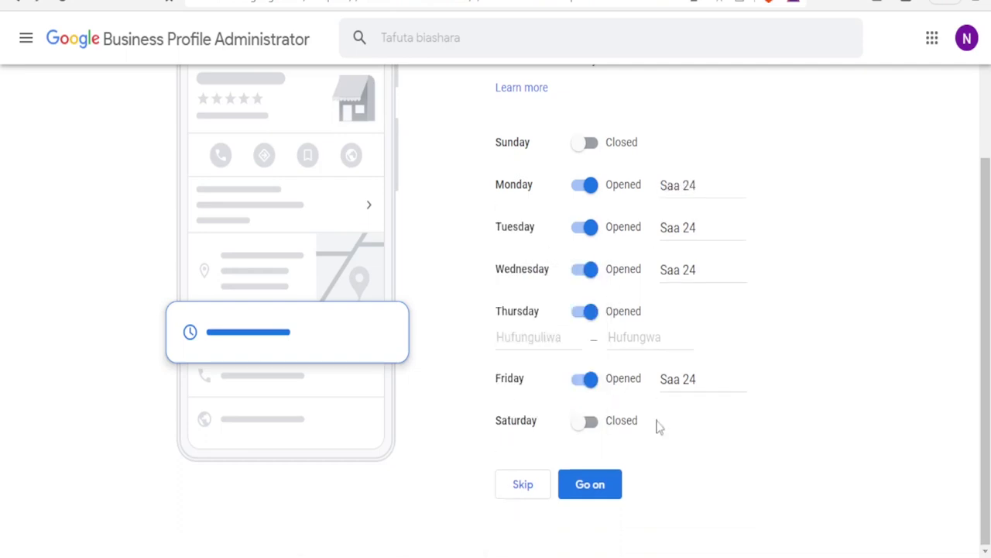
left_click(603, 483)
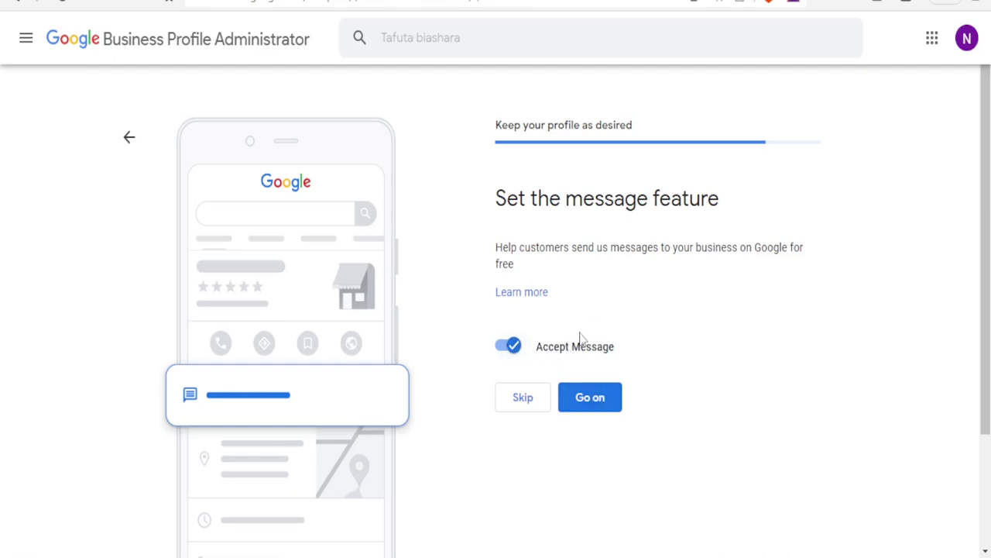
Leave Accept Message switched on and continue to the business description.
left_click(596, 401)
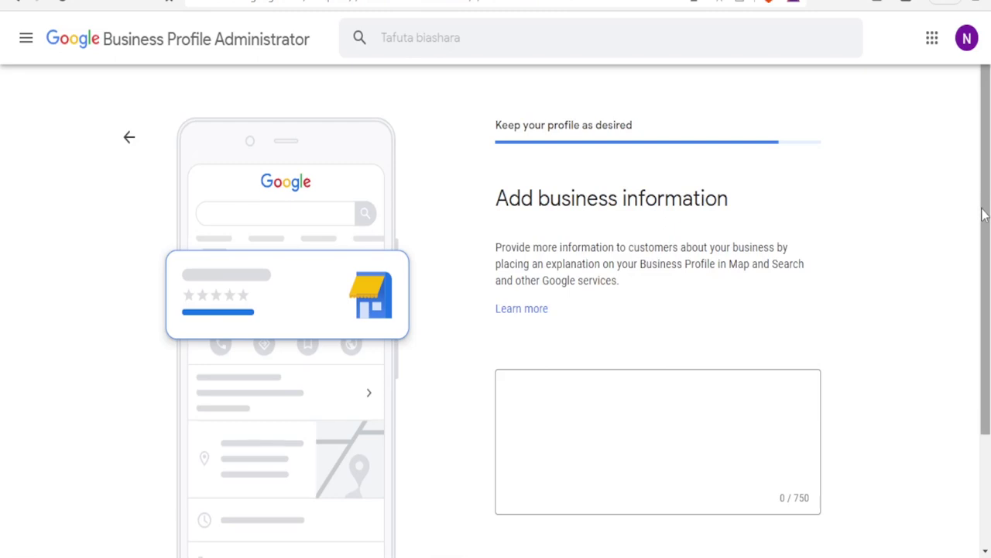
Enter 'All Fashions' as the business description and continue to pictures.
left_click_drag(983, 213, 982, 243)
left_click(695, 383)
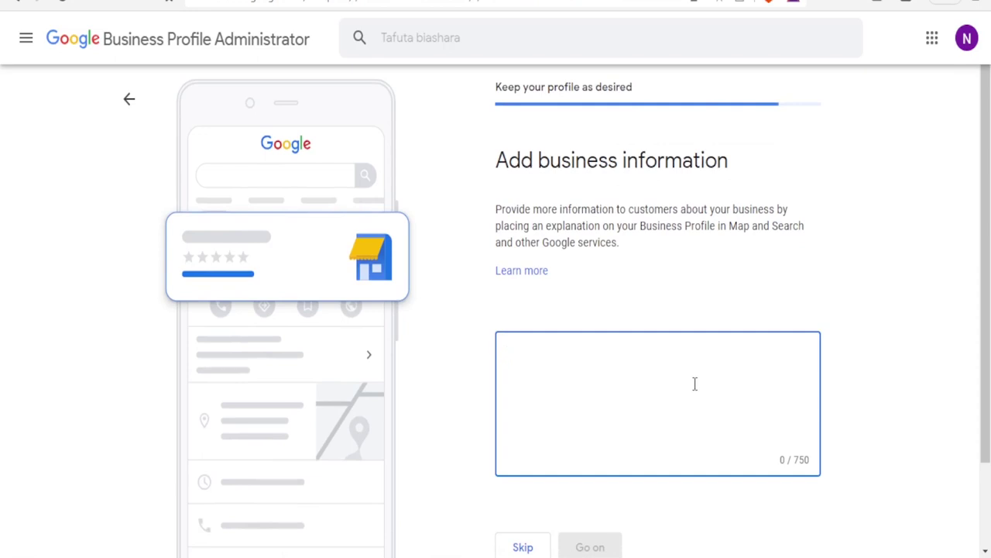
type("All Fashions")
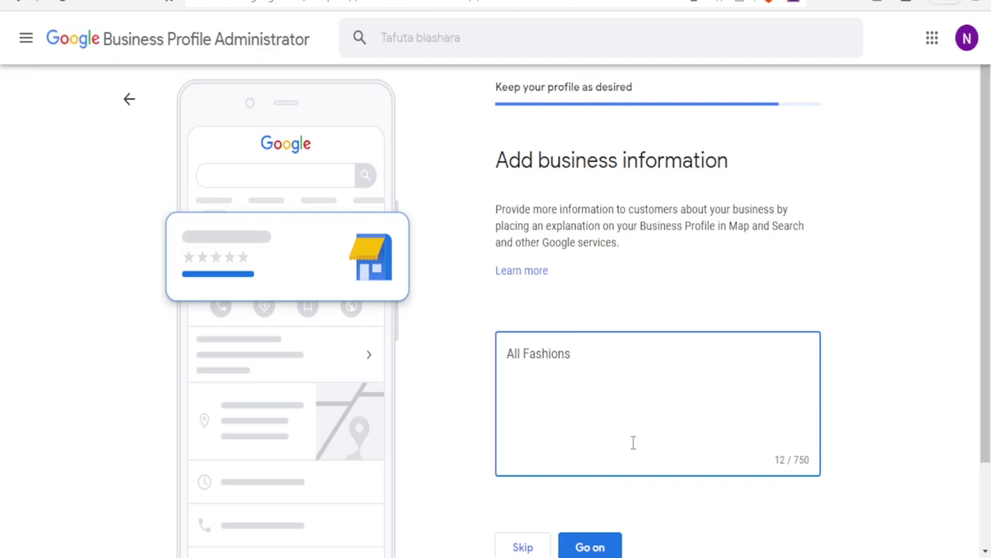
left_click(597, 549)
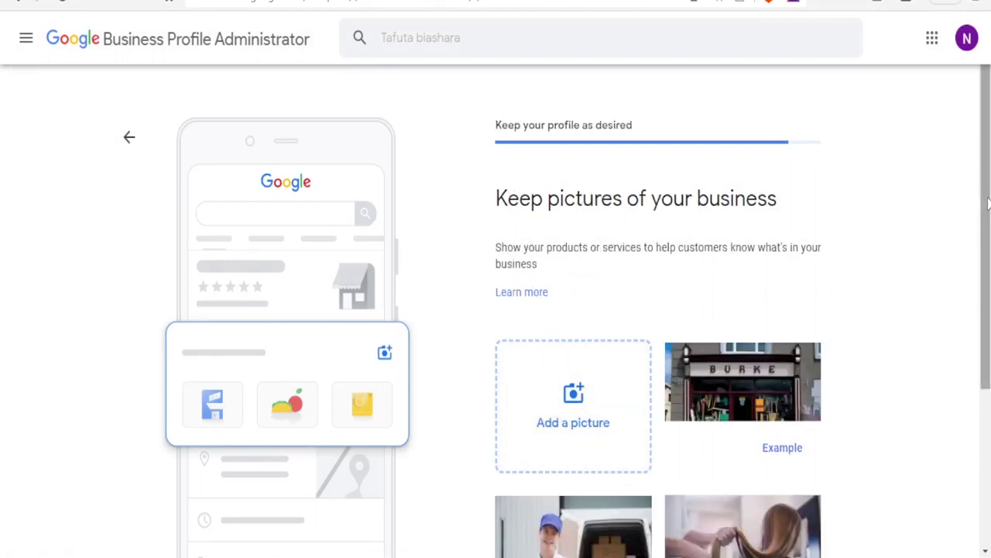
Upload Shop.jpg from the Downloads folder as a business photo and continue.
scroll(985, 232, "down", 2)
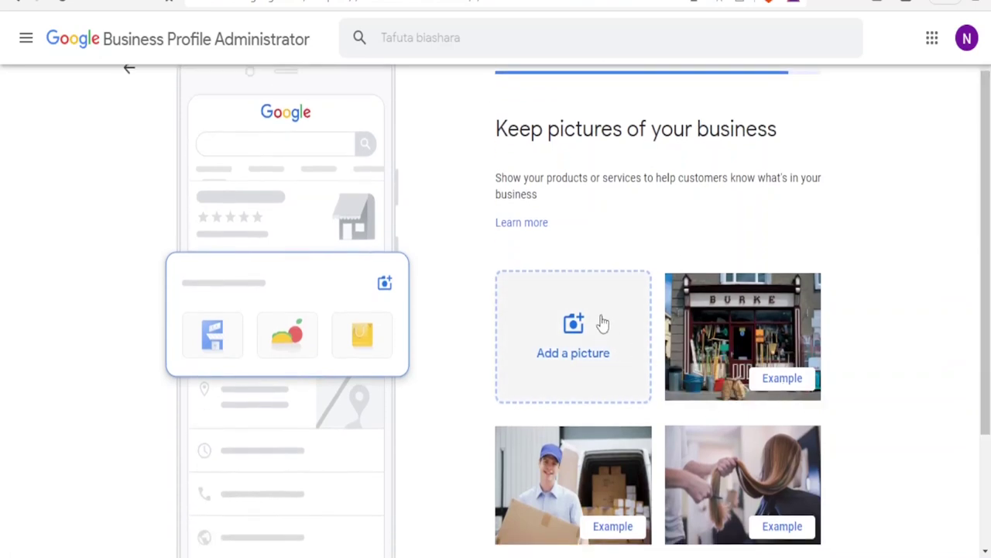
left_click(575, 322)
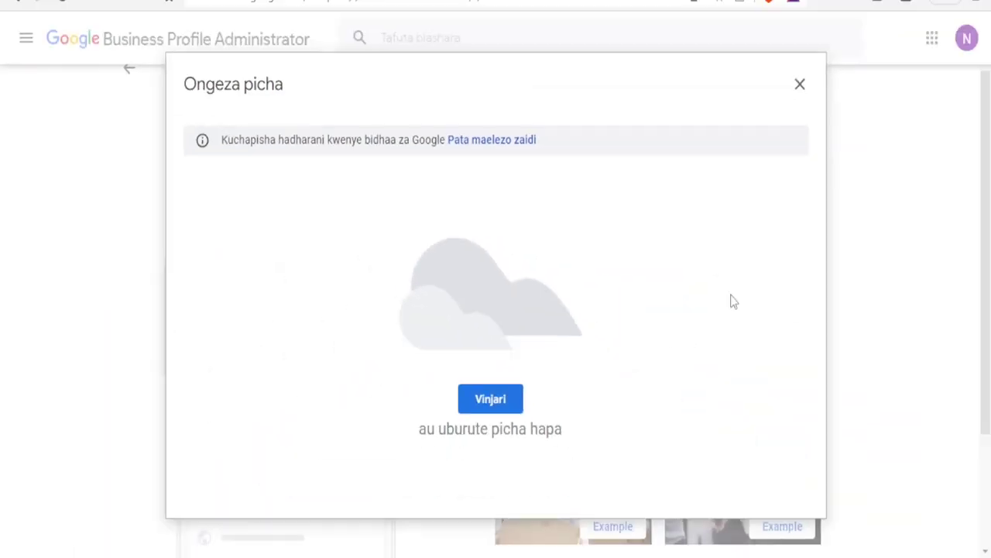
left_click(507, 401)
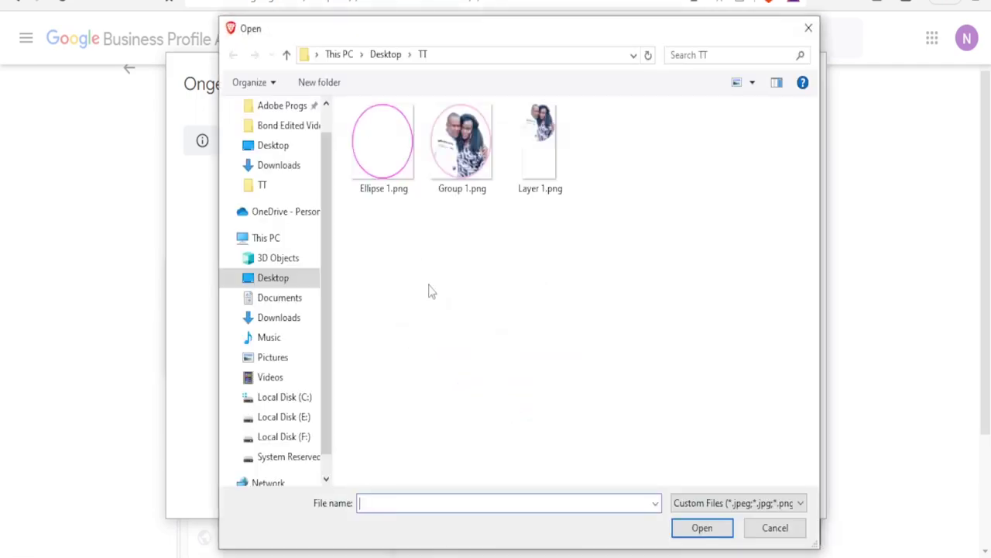
left_click(278, 323)
left_click(401, 179)
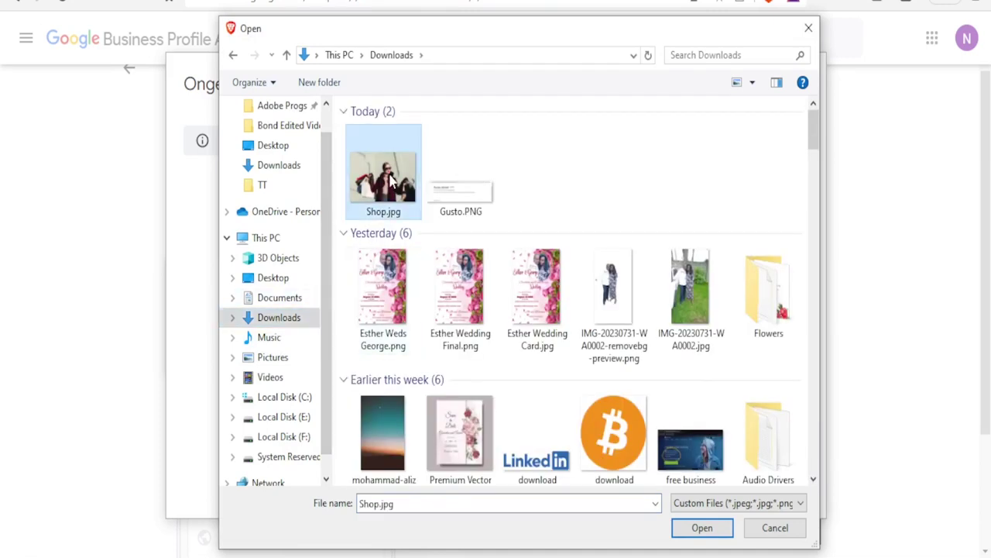
left_click(711, 529)
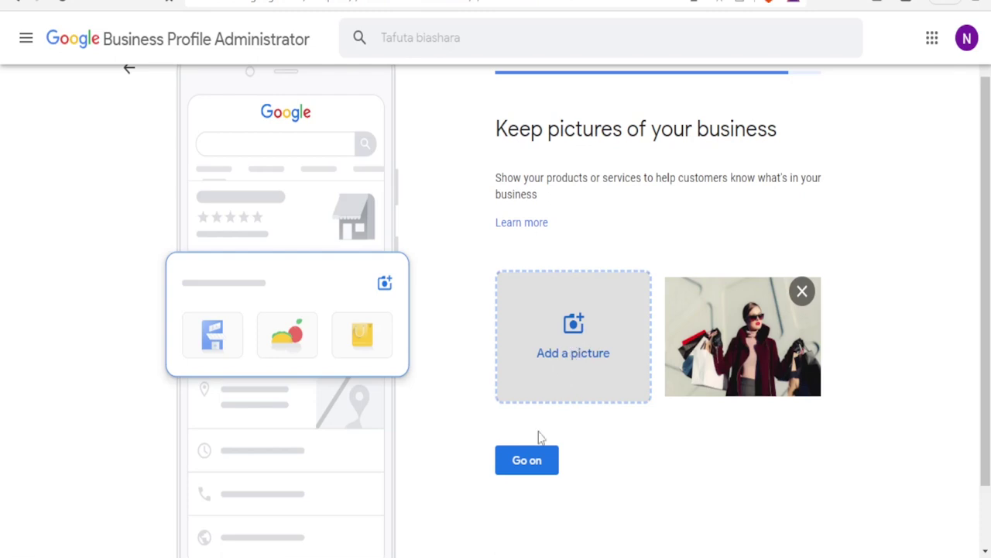
left_click(526, 468)
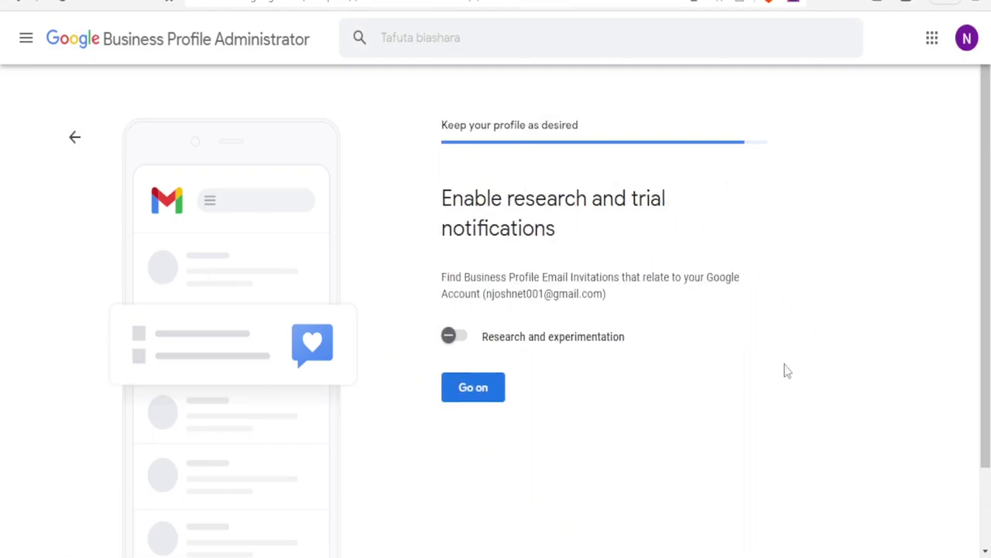
Toggle Research and experimentation notifications on and back off, then continue.
left_click(467, 346)
left_click(450, 338)
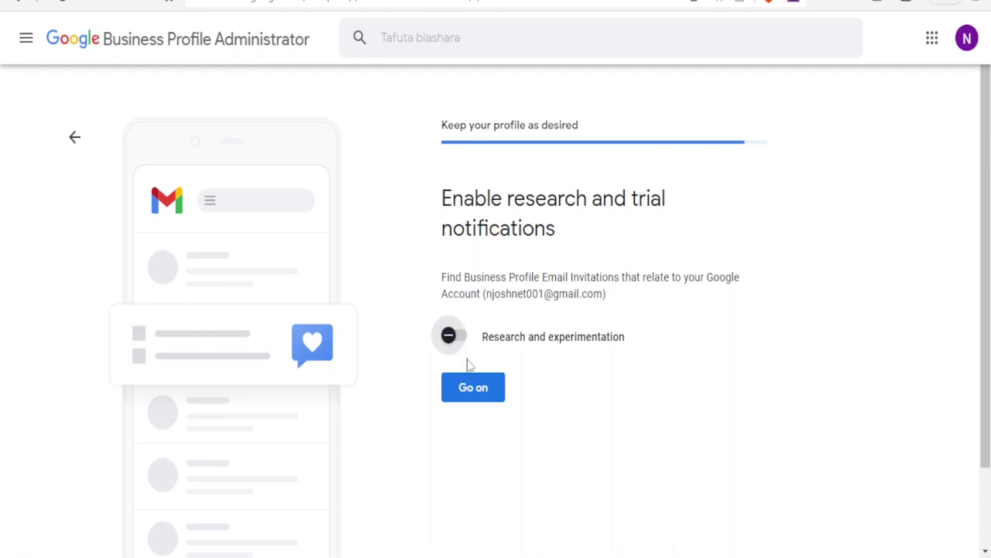
left_click(472, 393)
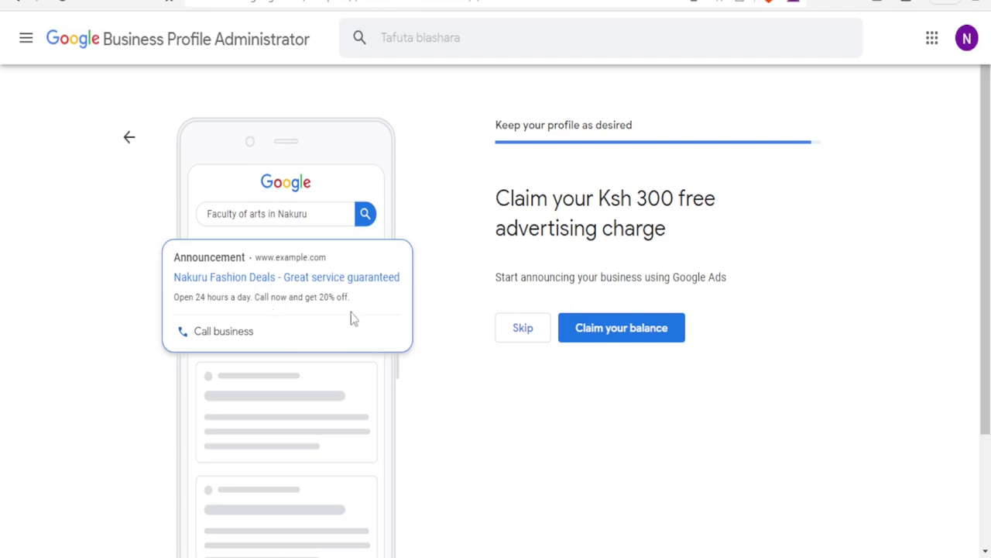
Skip the Ksh 300 free advertising offer and finish the profile setup.
left_click(522, 330)
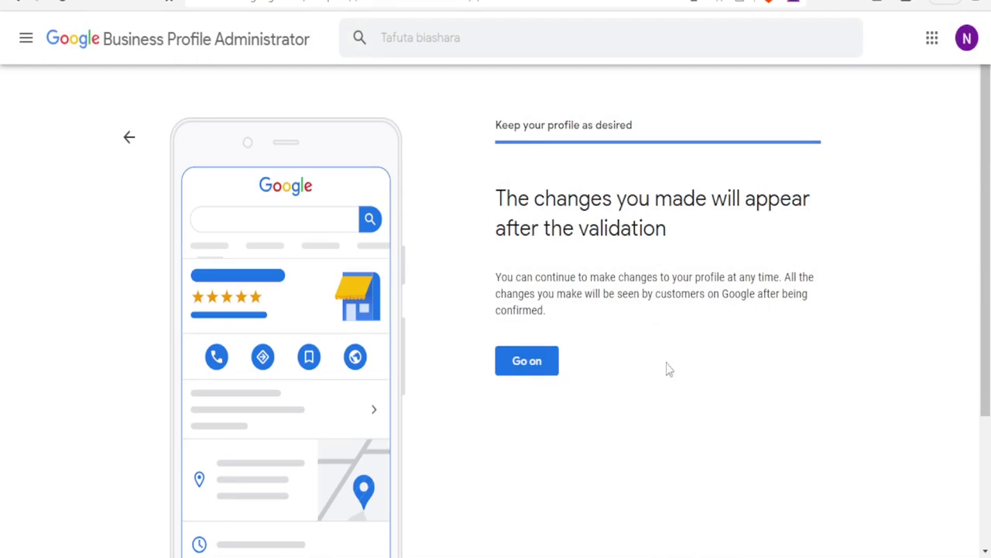
left_click(542, 362)
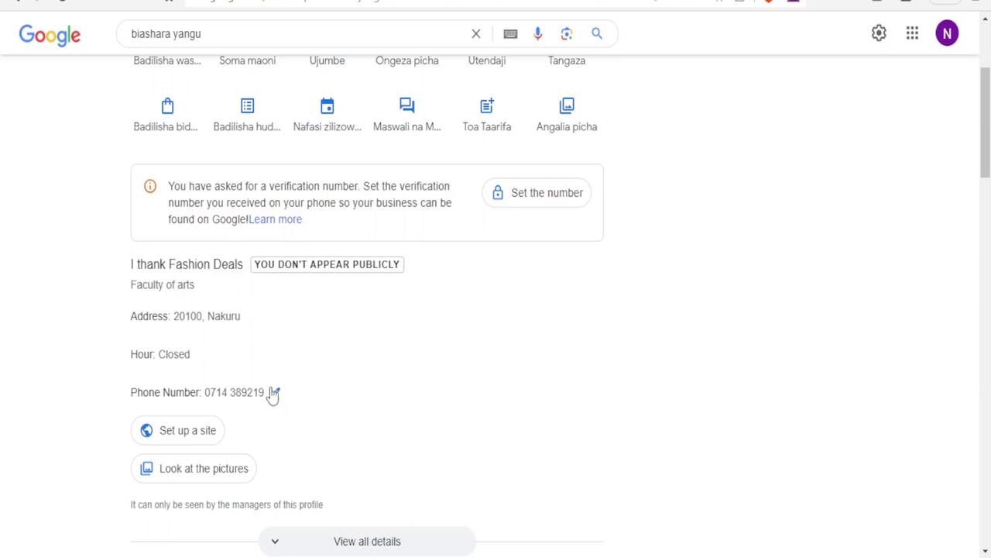
Scroll through the unverified Fashion Deals panel and the hotels in Mombasa results.
mouse_move(276, 394)
scroll(969, 127, "up", 2)
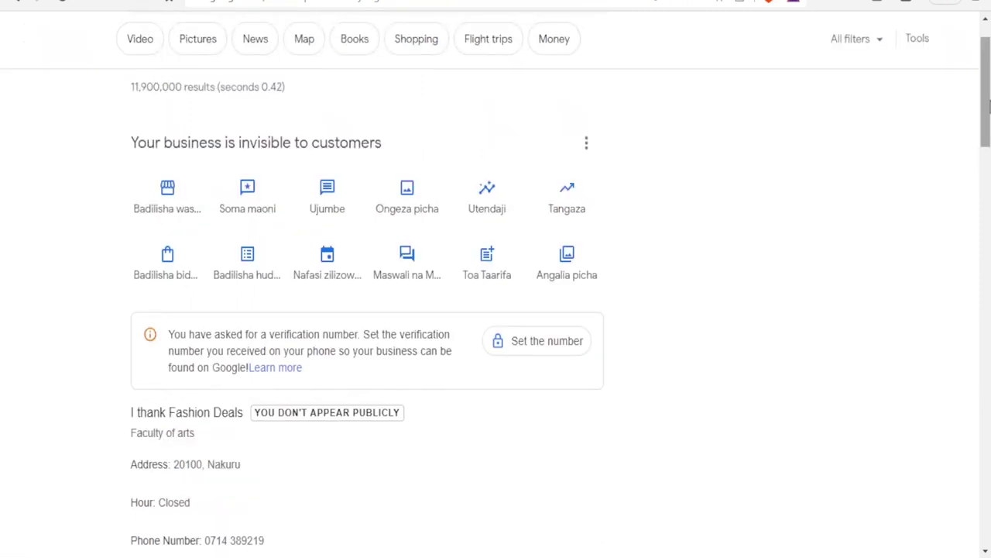
scroll(985, 122, "down", 1)
left_click_drag(985, 121, 985, 103)
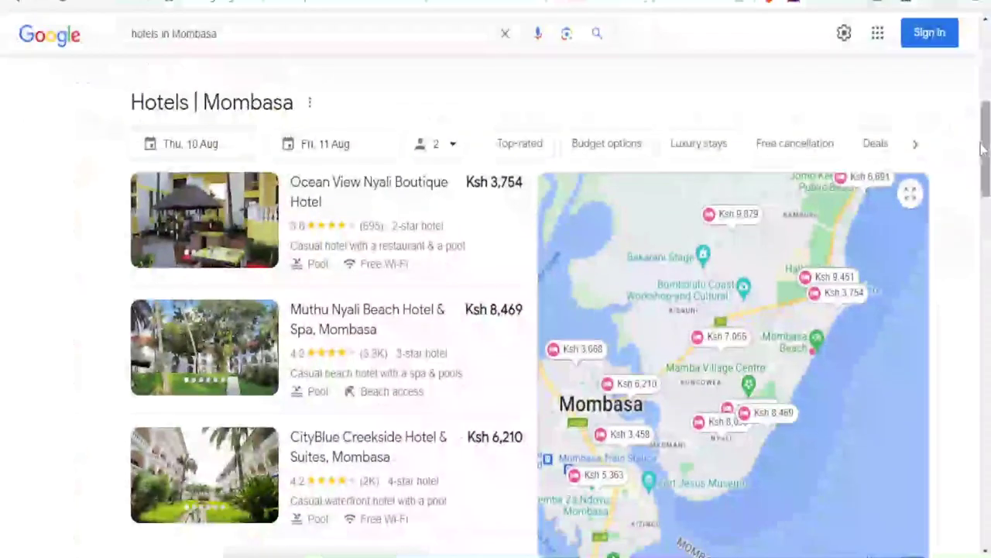
left_click_drag(982, 149, 986, 174)
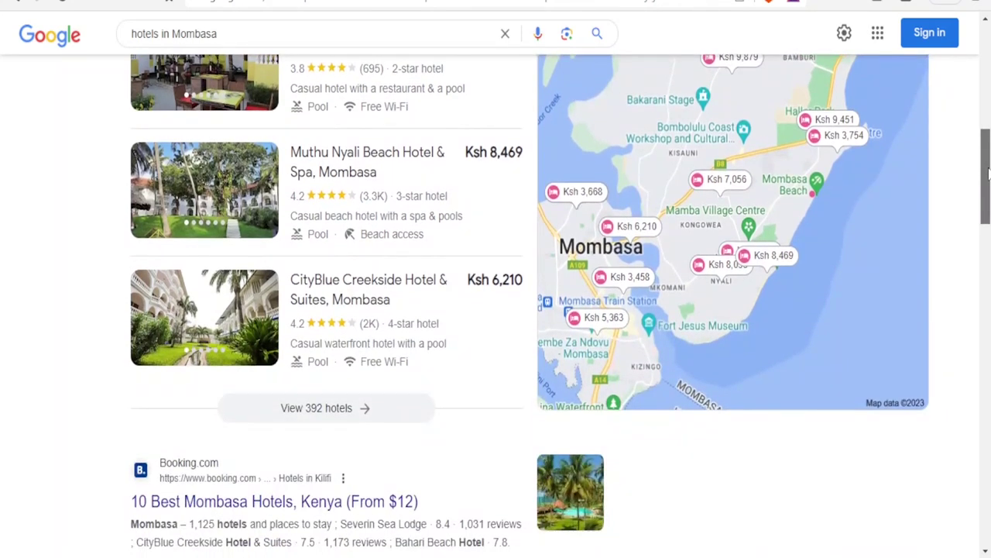